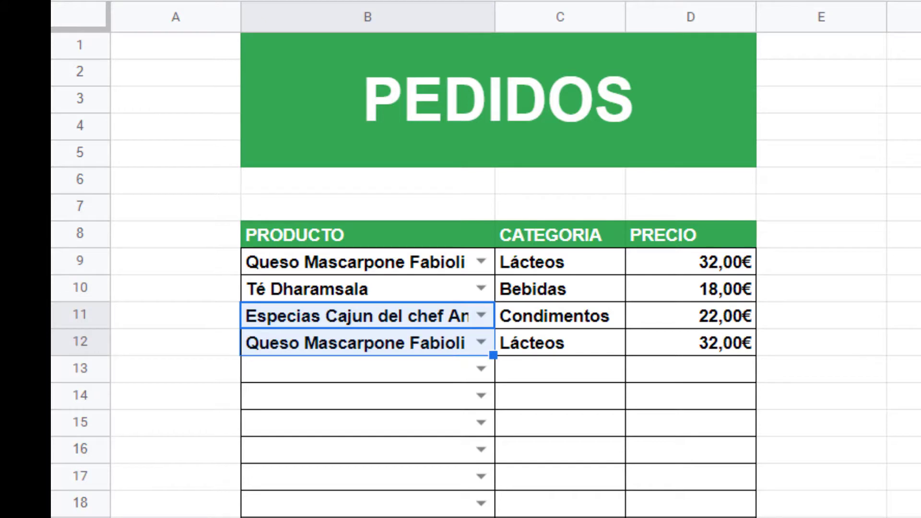
Clear the products in cells B11 and B12 of the order form.
key(Delete)
click(916, 341)
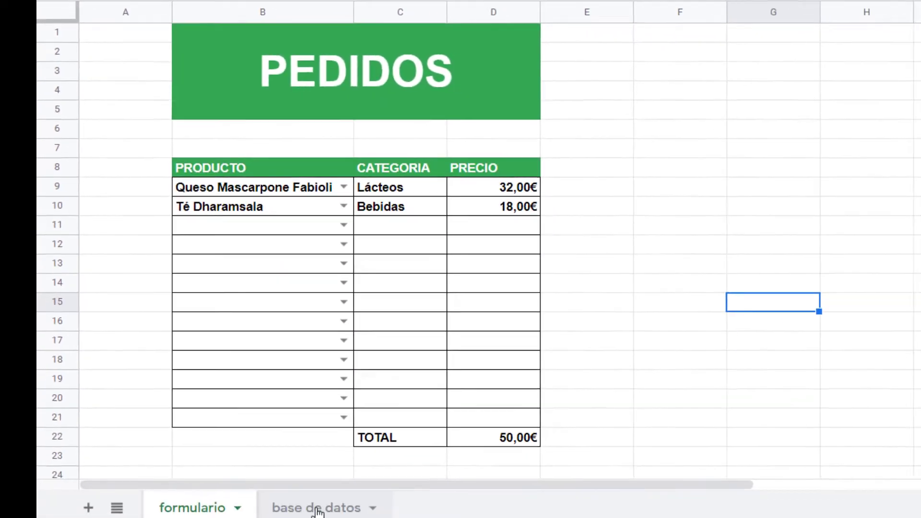
Review the product records on the base de datos sheet from the first row, and return to the formulario sheet.
click(312, 505)
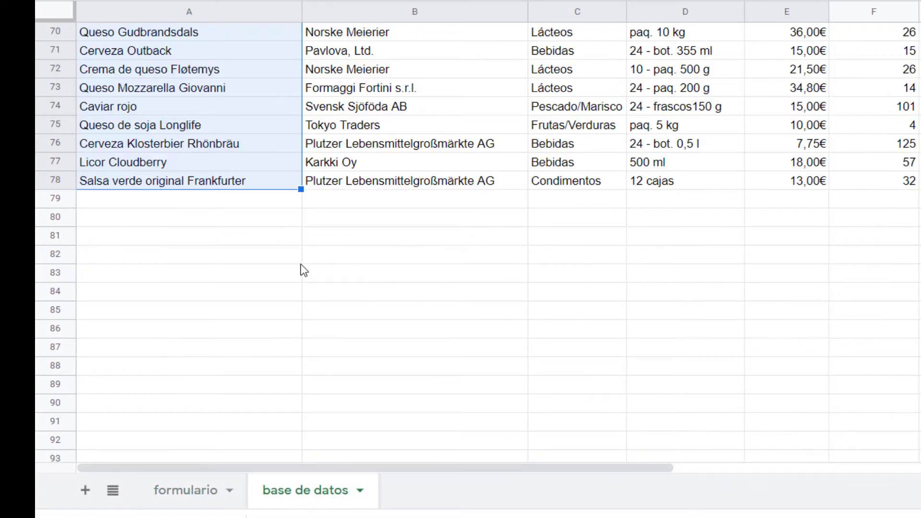
scroll(302, 267, up, 20)
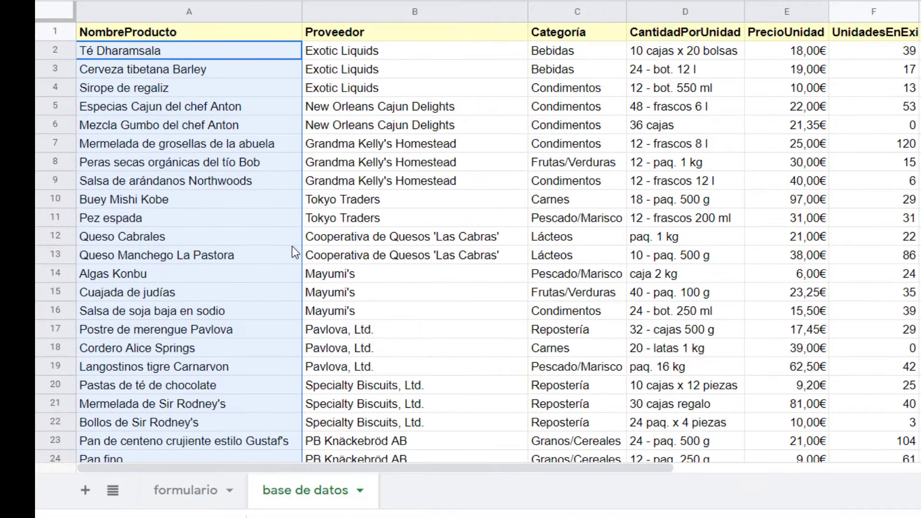
click(255, 215)
click(201, 490)
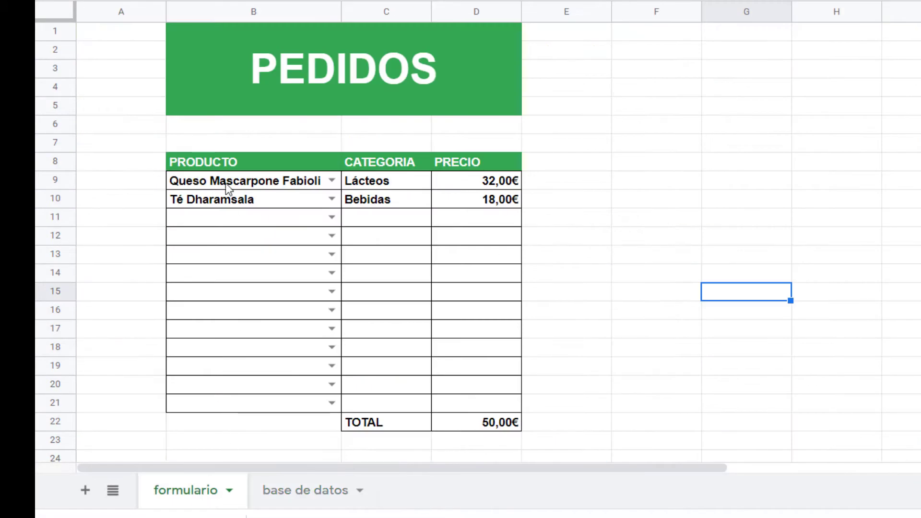
Fill cell B11 with Queso gorgonzola Telino from the suggestions for QUESO, and check its category and price cells.
click(267, 203)
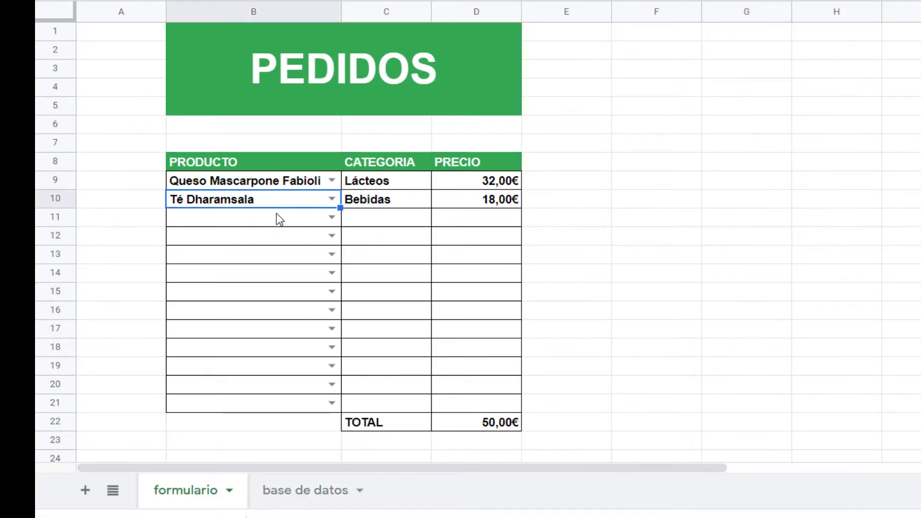
click(275, 217)
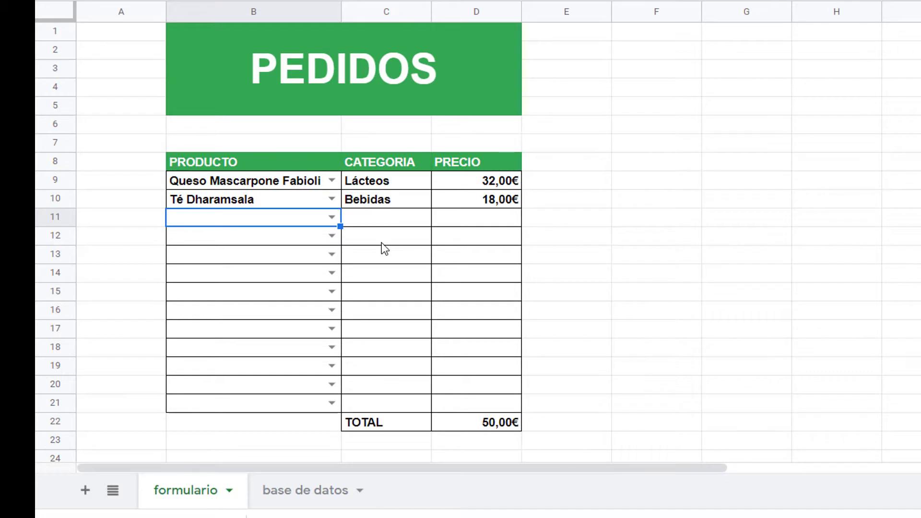
text(QUESO)
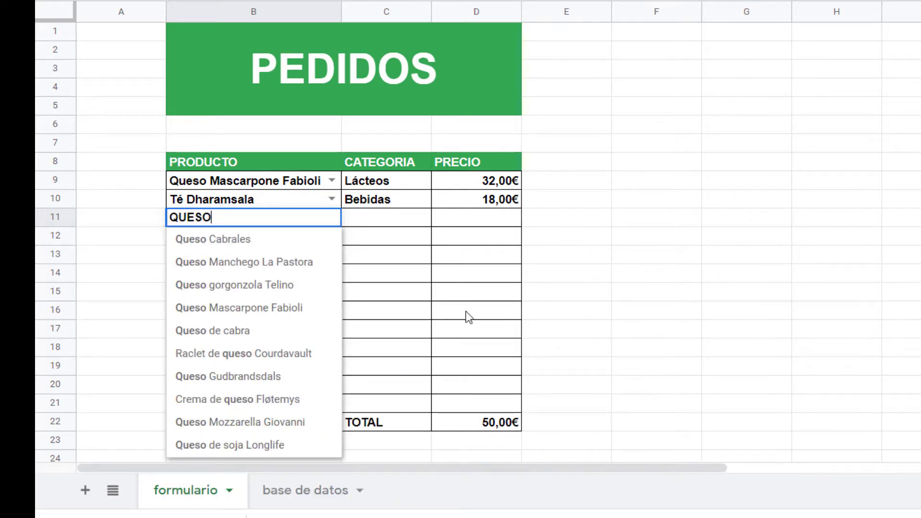
click(240, 293)
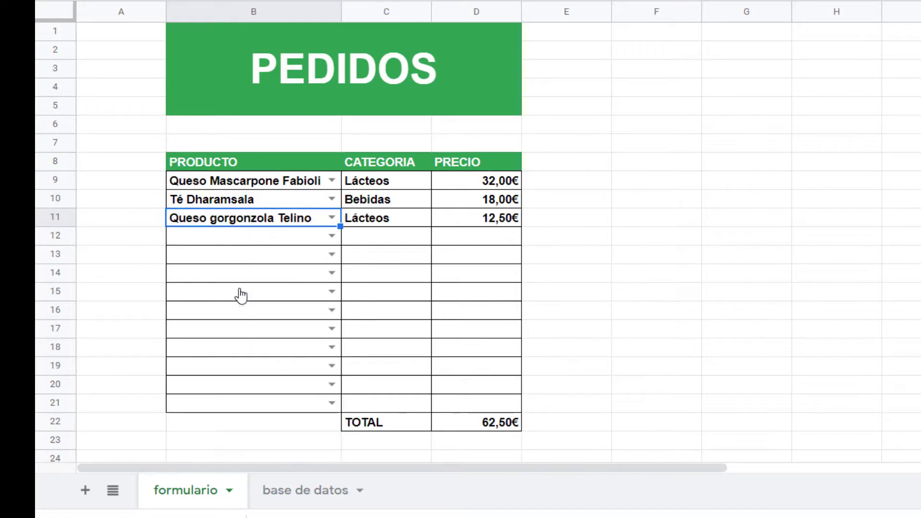
click(390, 216)
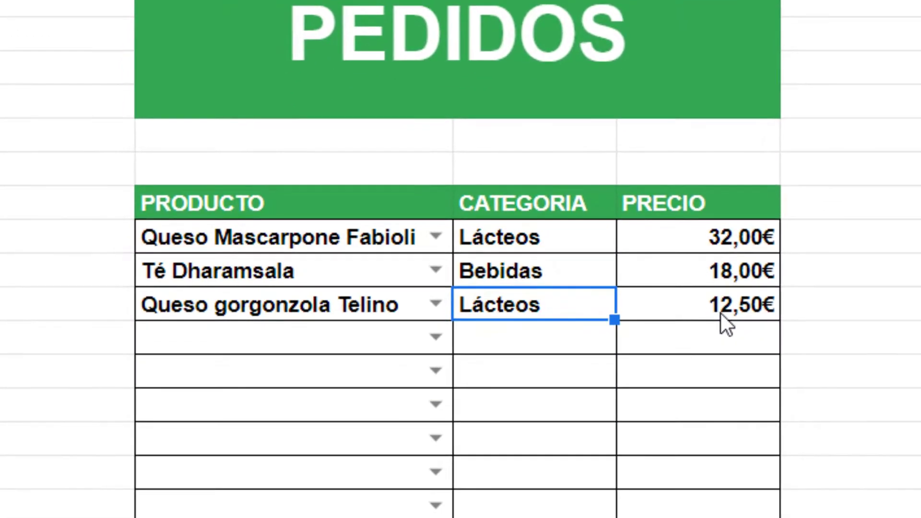
click(719, 311)
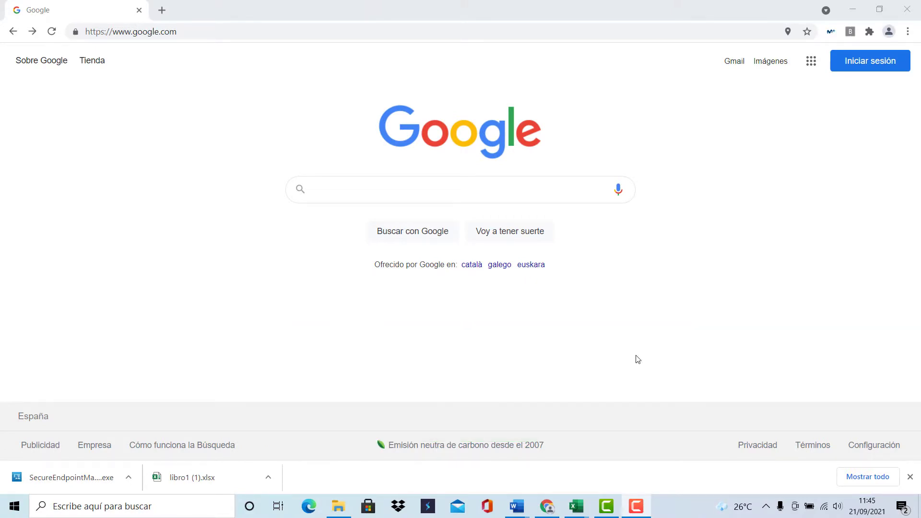
Search the web for GOOGLE SHEETS and go to the personal version of Google Sheets through its official page.
click(382, 189)
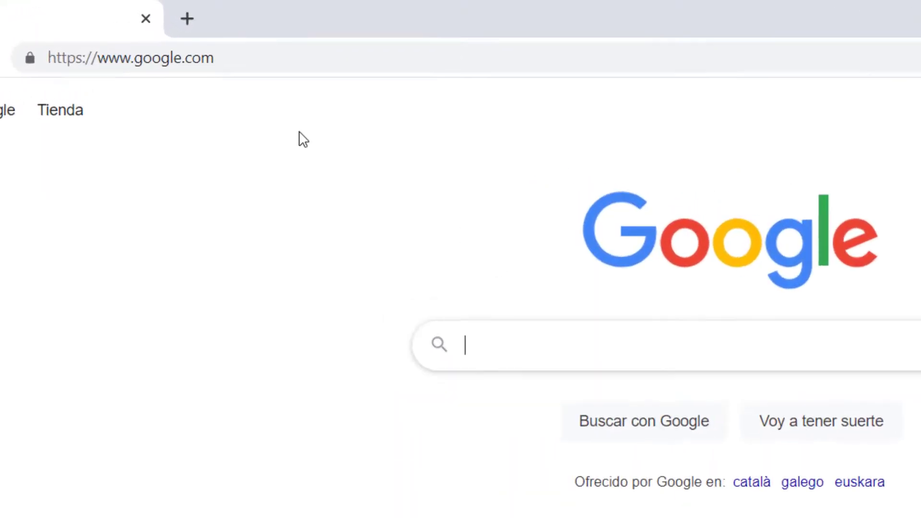
click(231, 61)
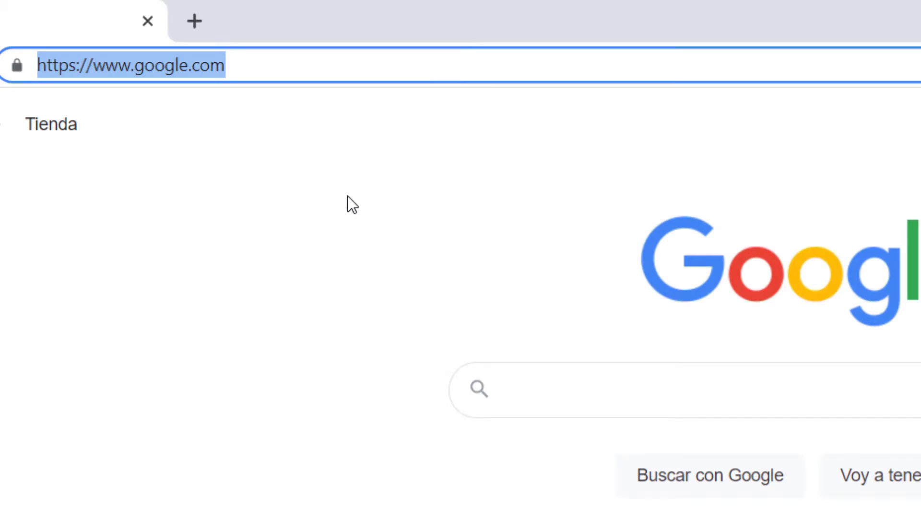
text(GOOG)
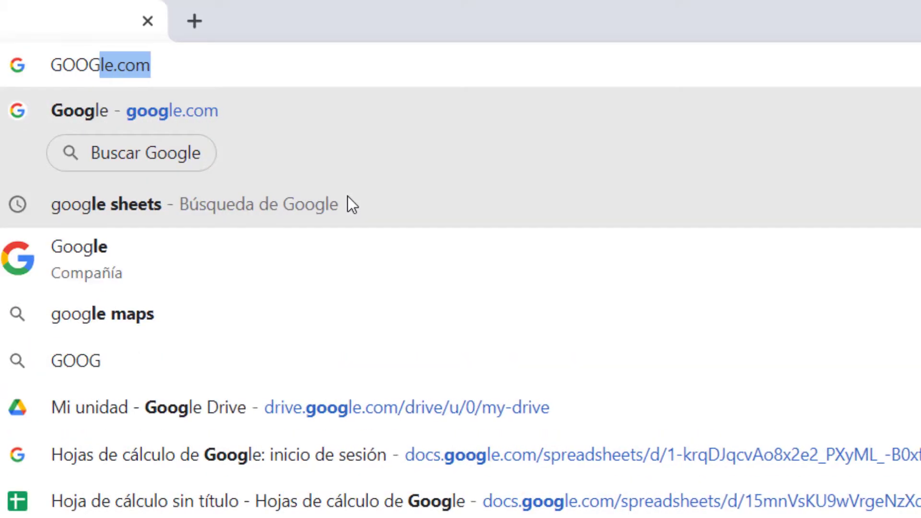
text(LE SHEETS)
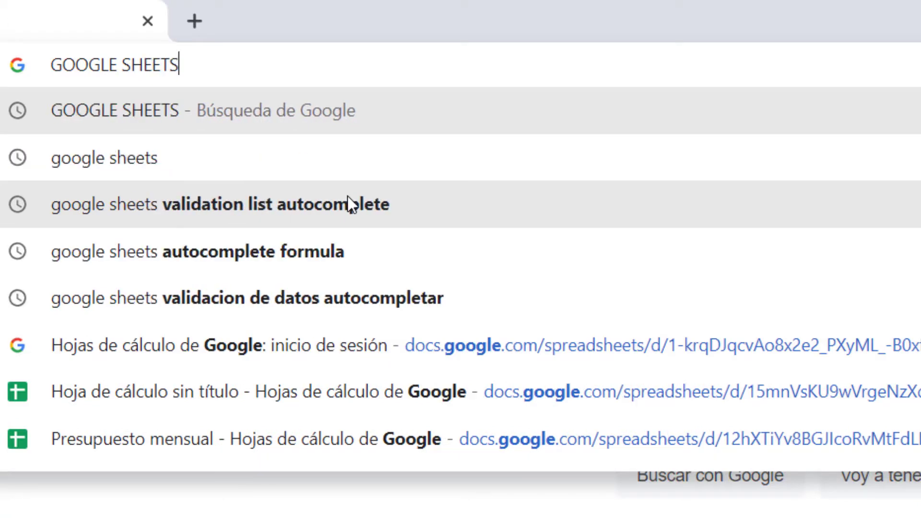
key(Return)
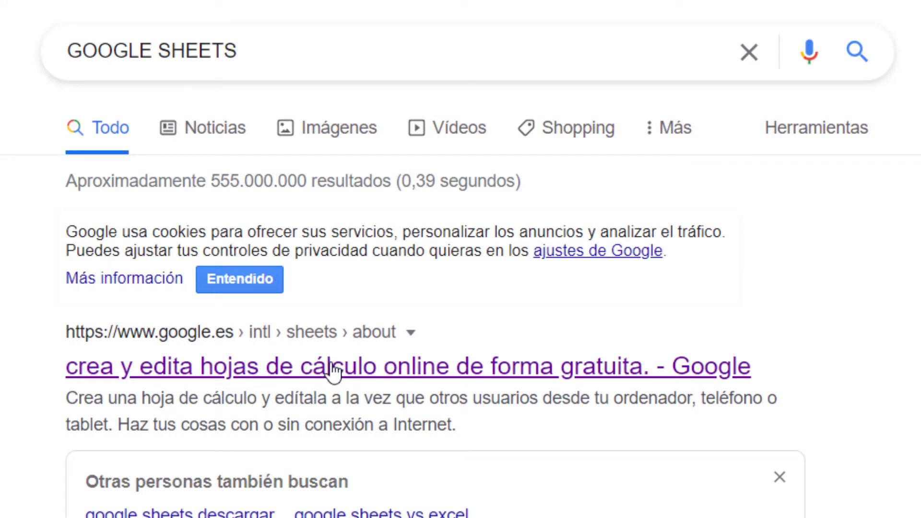
click(331, 372)
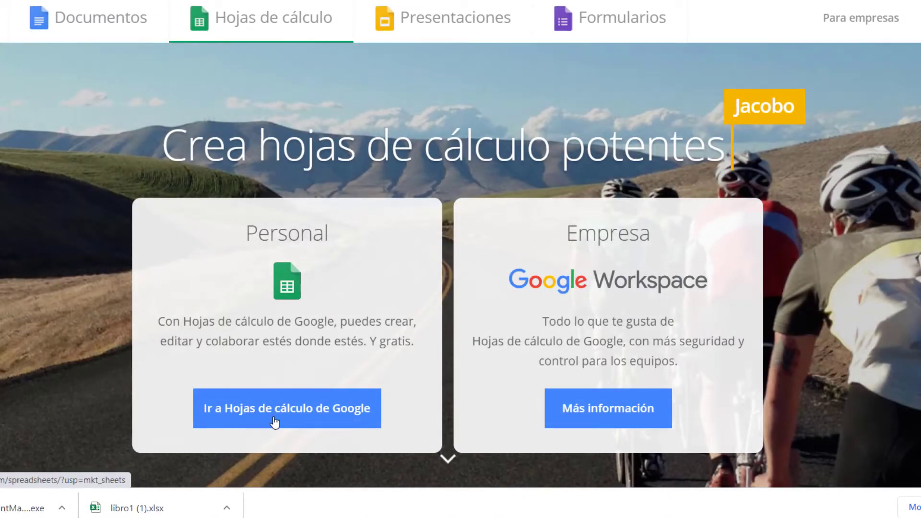
click(303, 410)
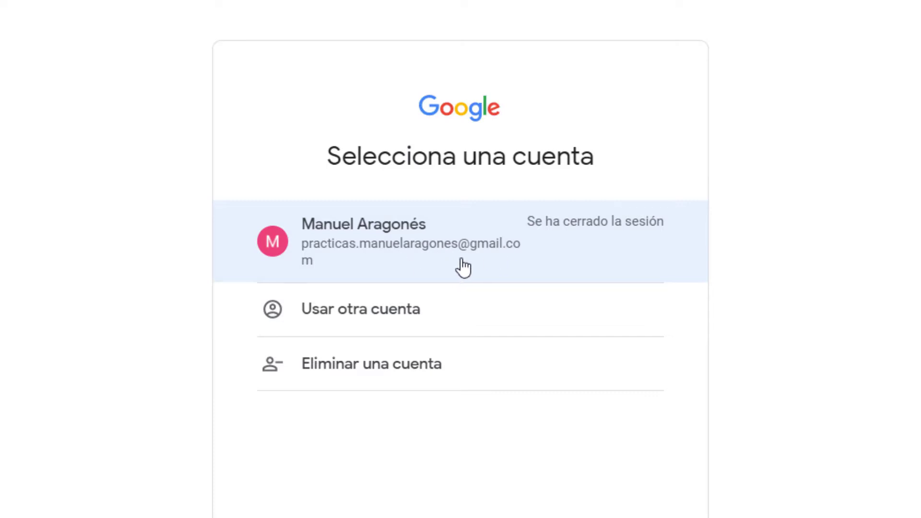
Sign in with the listed Google account by entering the account password.
click(402, 252)
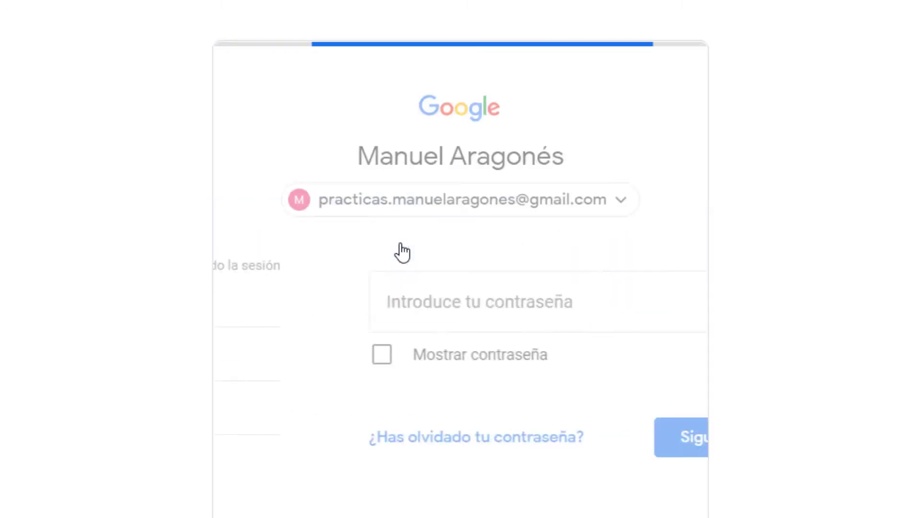
text(••••)
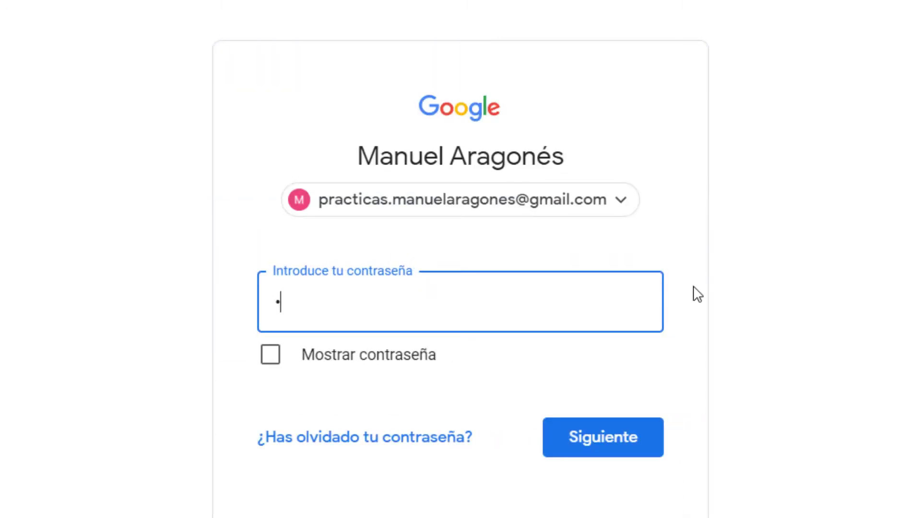
text(••••)
key(Return)
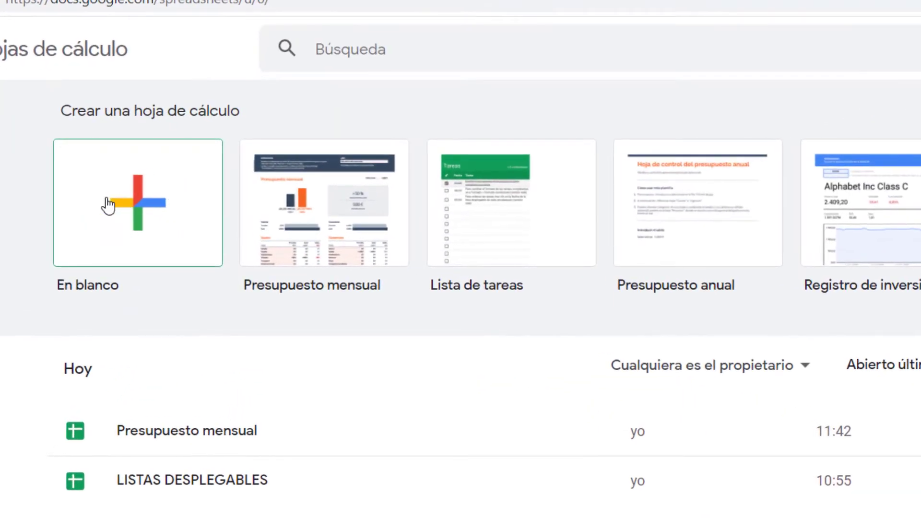
Create a blank spreadsheet and add a second sheet named base datos.
click(144, 207)
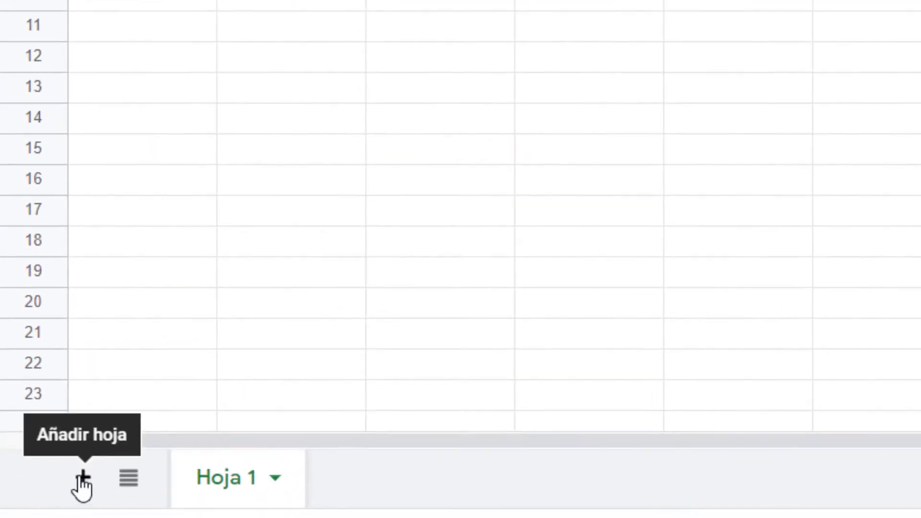
click(82, 480)
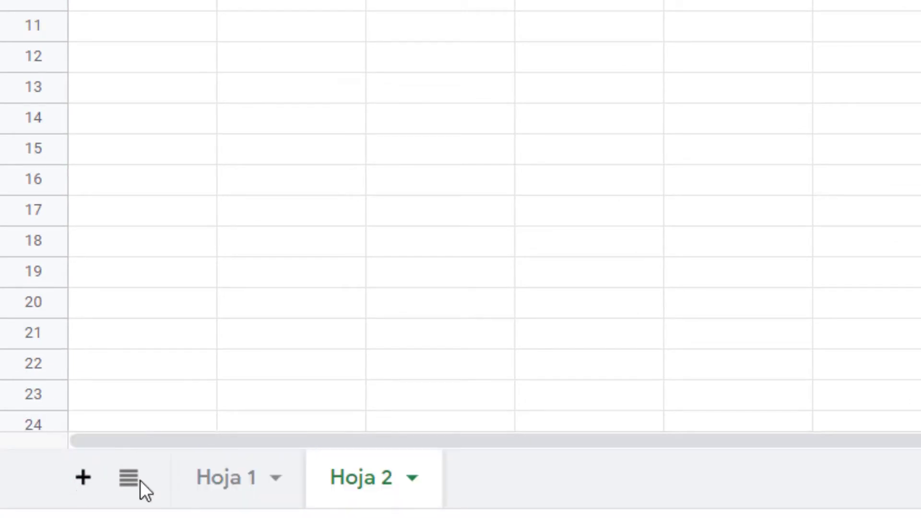
double_click(345, 481)
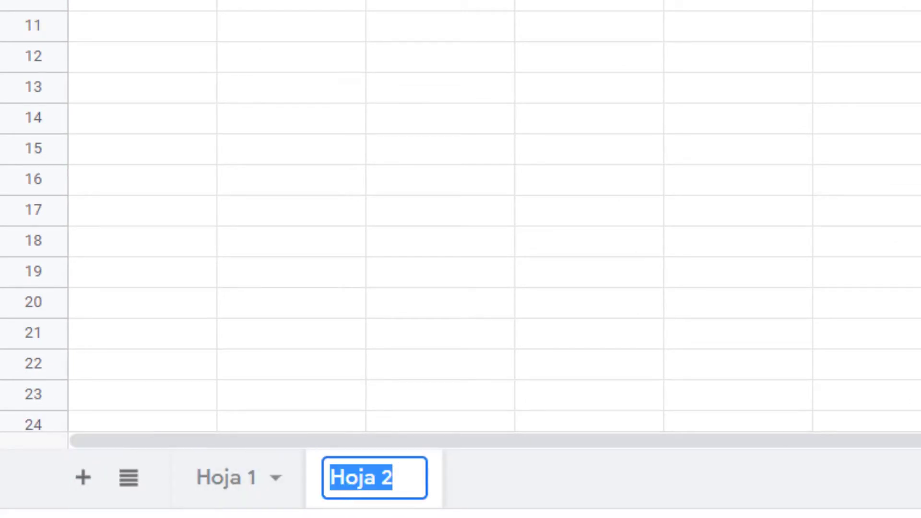
text(base datos)
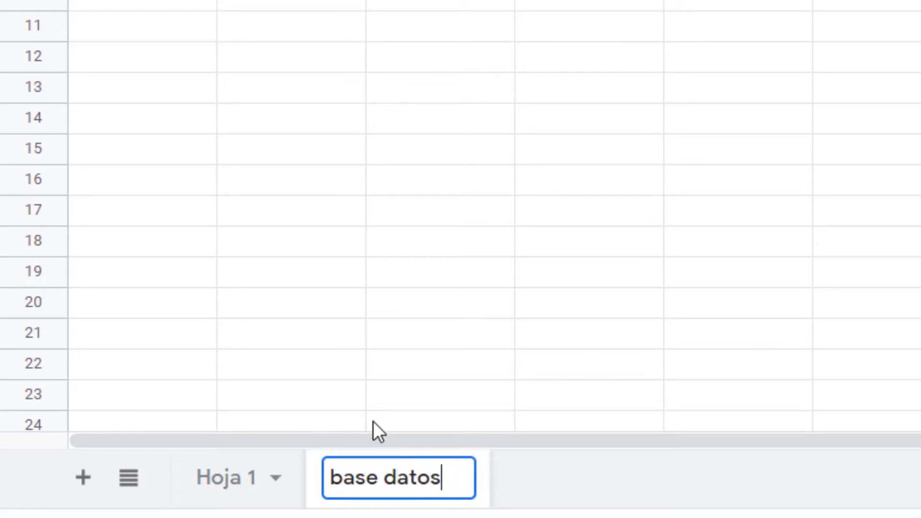
Rename the sheet Hoja 1 as pedidos.
double_click(230, 484)
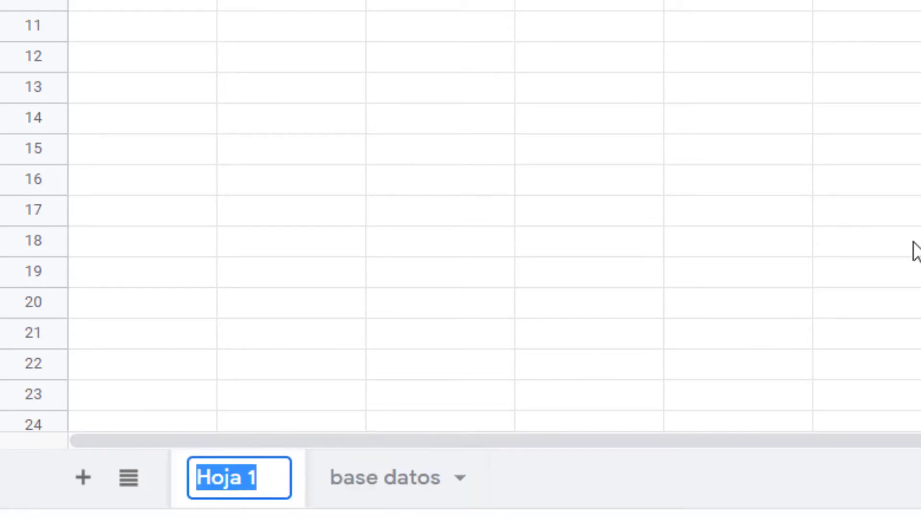
text(pedidos)
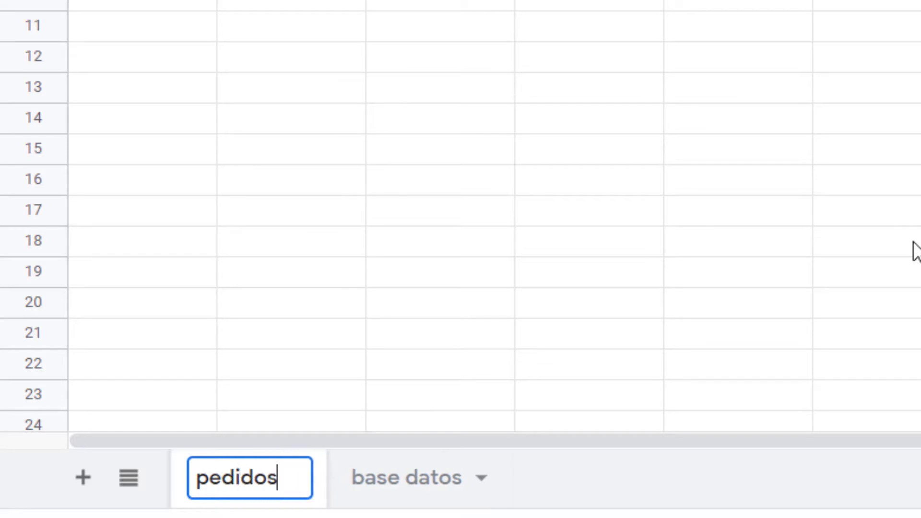
click(238, 178)
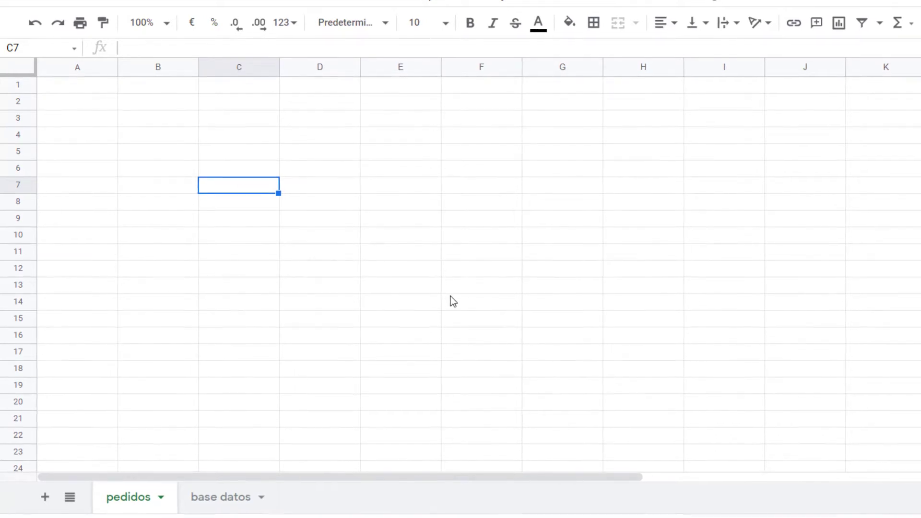
Copy the selected product table, starting at NombreProducto, from the Excel workbook and paste it at A1 of the base datos sheet.
click(688, 484)
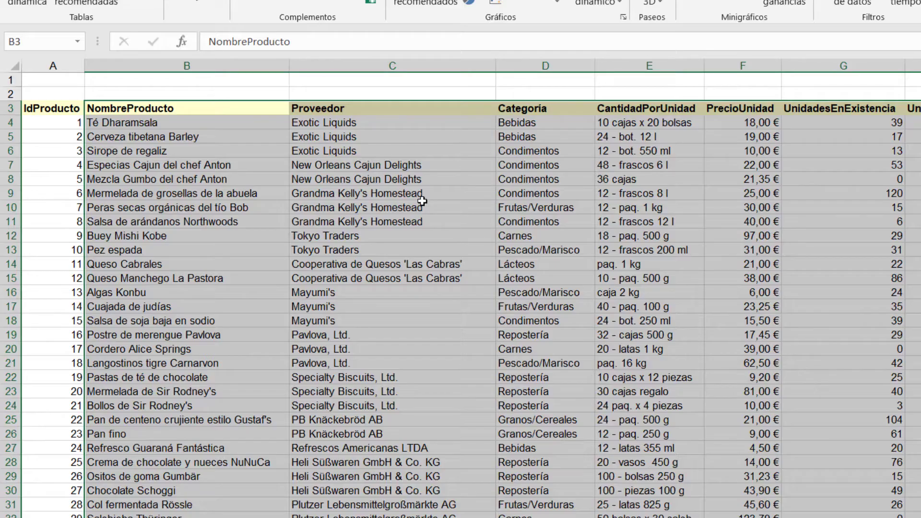
right_click(326, 173)
click(365, 201)
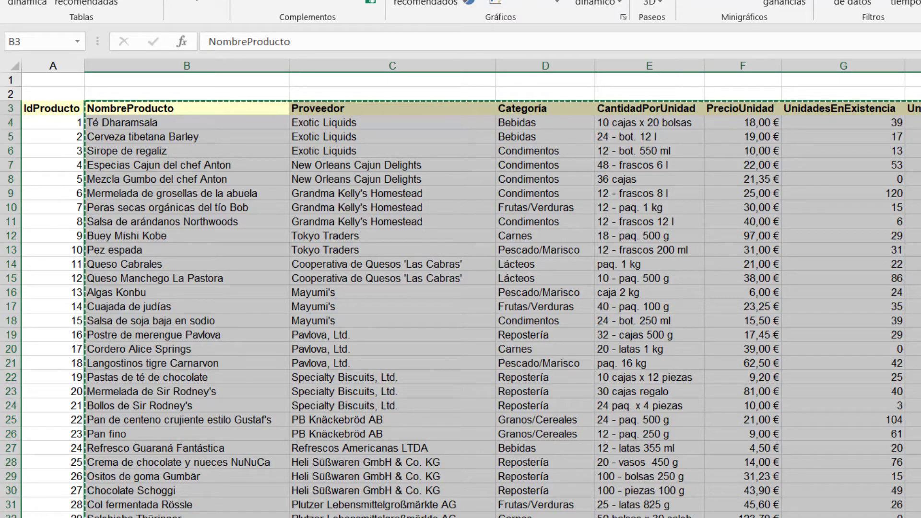
click(244, 498)
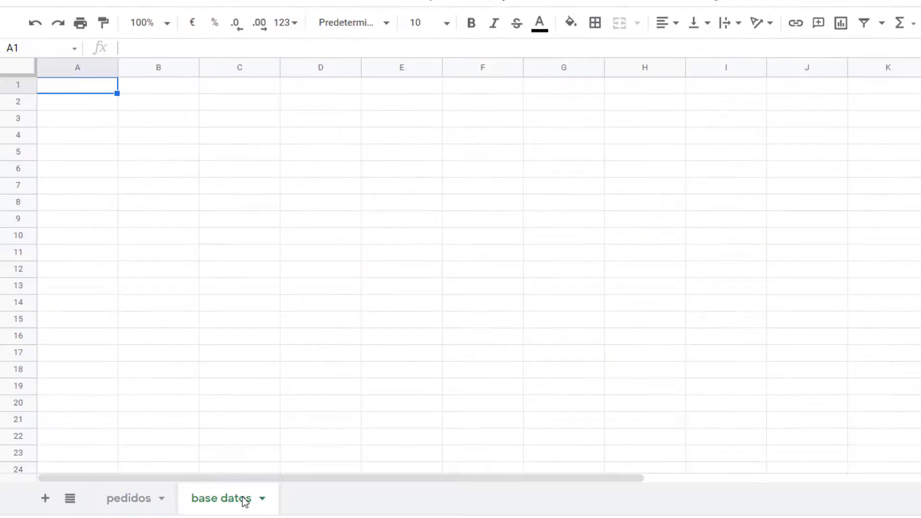
right_click(80, 85)
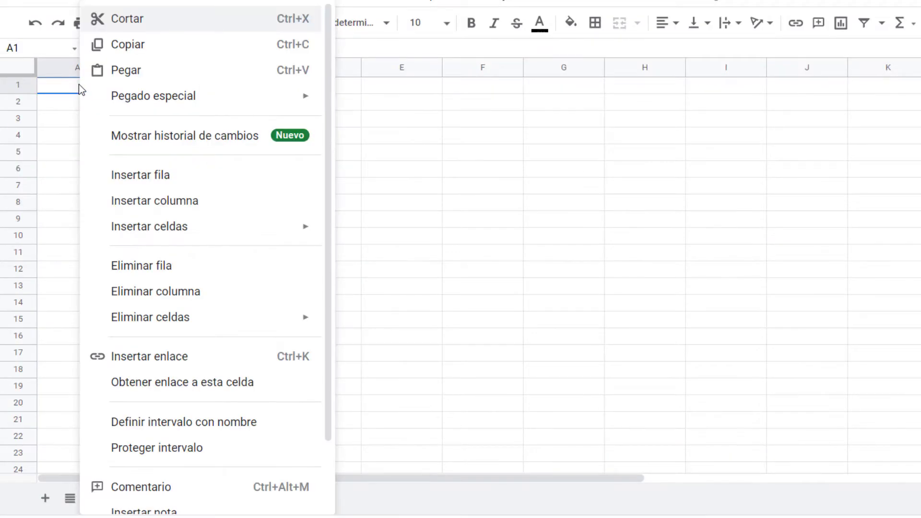
click(125, 70)
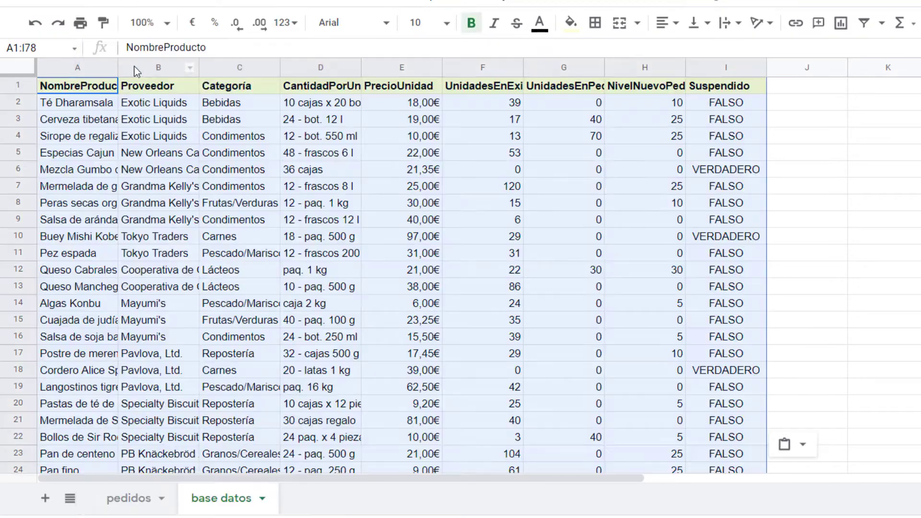
Fit the widths of the NombreProducto and Proveedor columns to their contents.
click(255, 236)
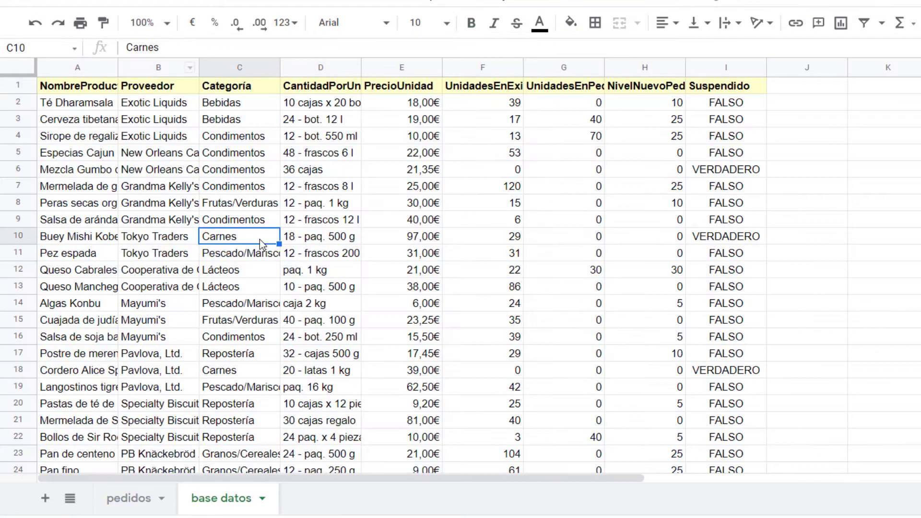
double_click(116, 67)
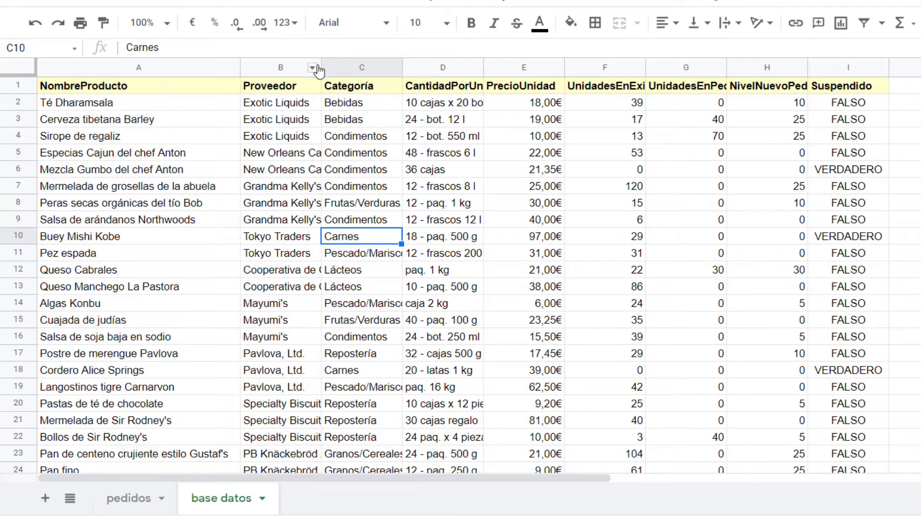
double_click(320, 67)
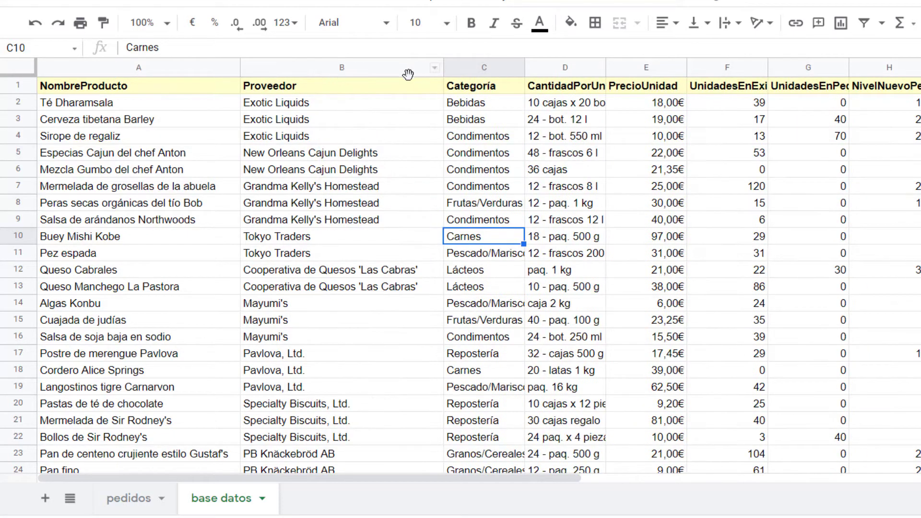
Fit the width of the Categoría column to its contents.
double_click(524, 66)
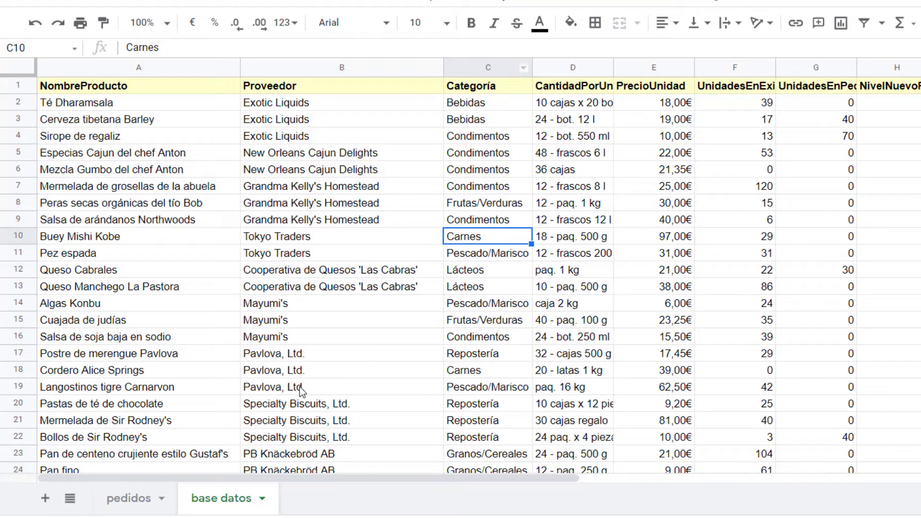
Merge the cells B1:E5 on the pedidos sheet into a single title cell.
click(129, 499)
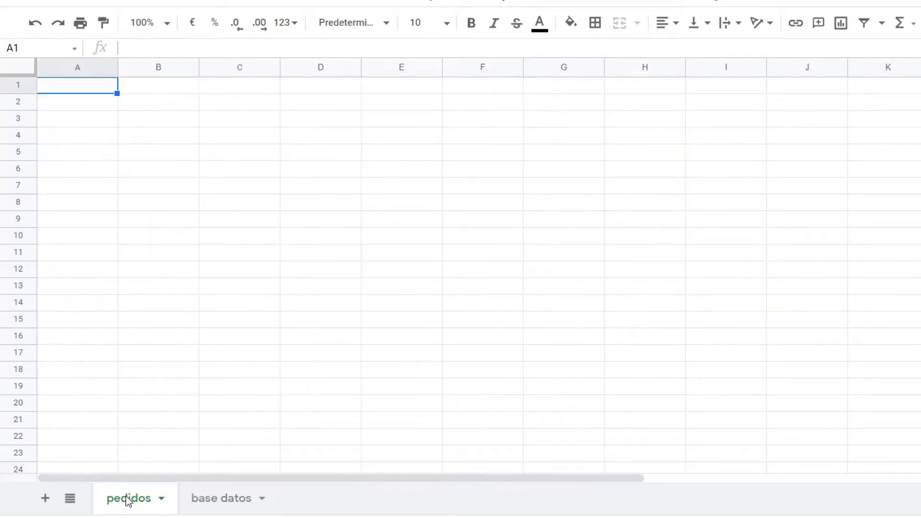
click(194, 110)
click(180, 158)
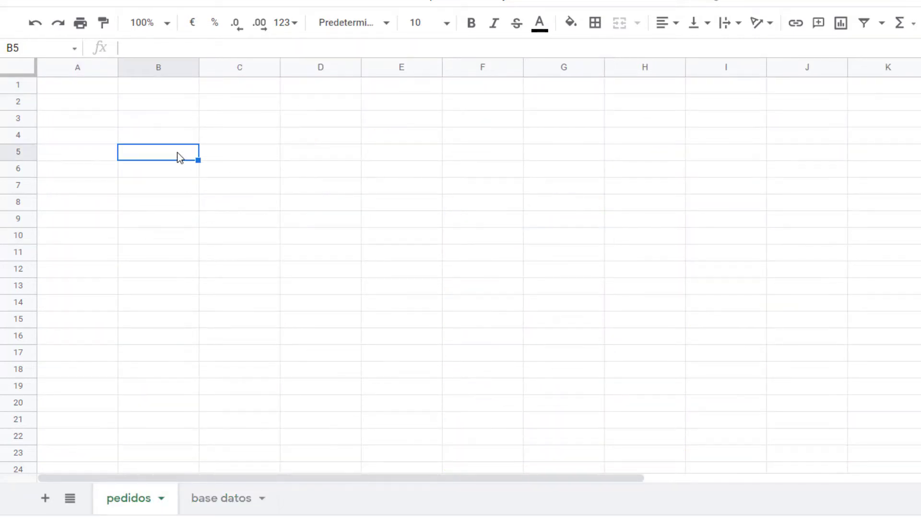
drag(171, 88, 399, 148)
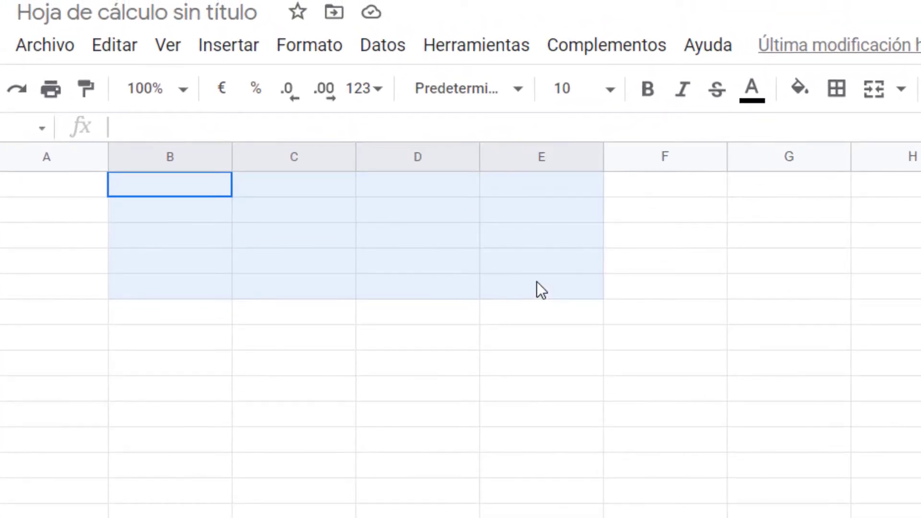
drag(537, 281, 537, 281)
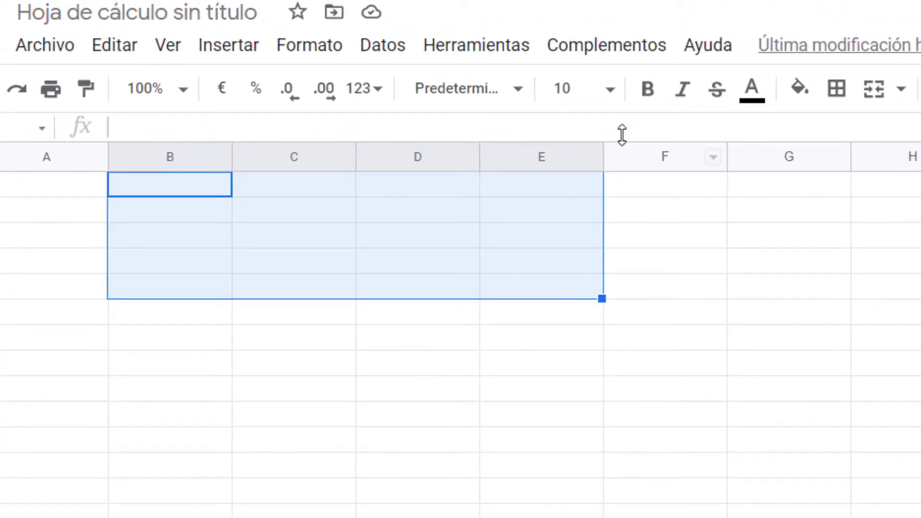
click(876, 93)
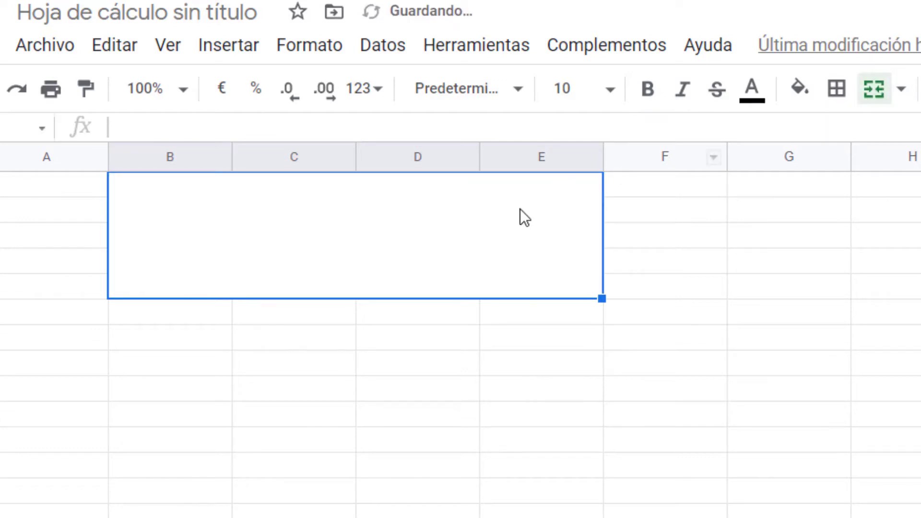
Enter the title PEDIDOS in capitals in the merged cell.
text(pe)
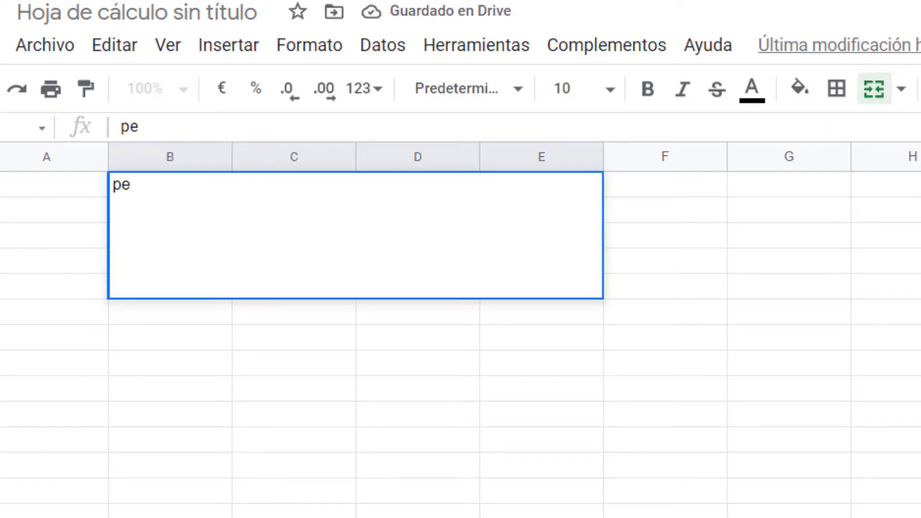
key(BackSpace)
key(BackSpace)
text(PEDIDOS)
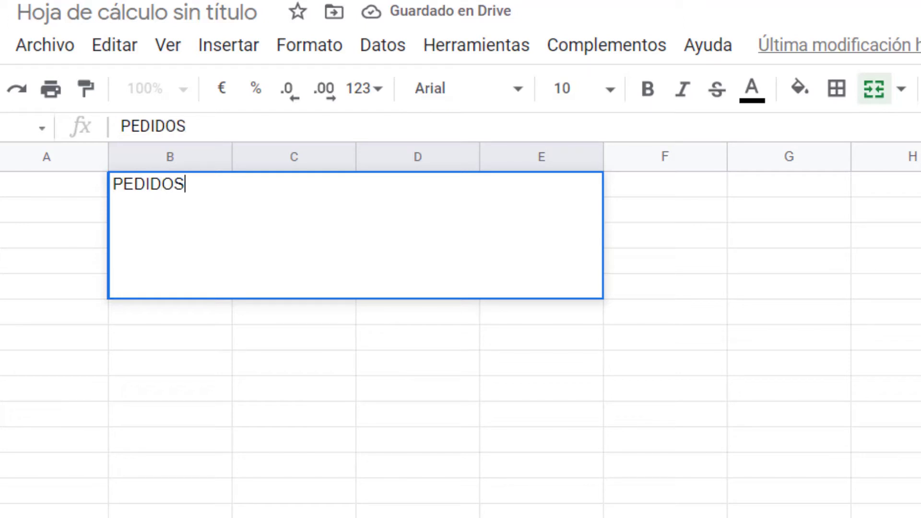
click(540, 407)
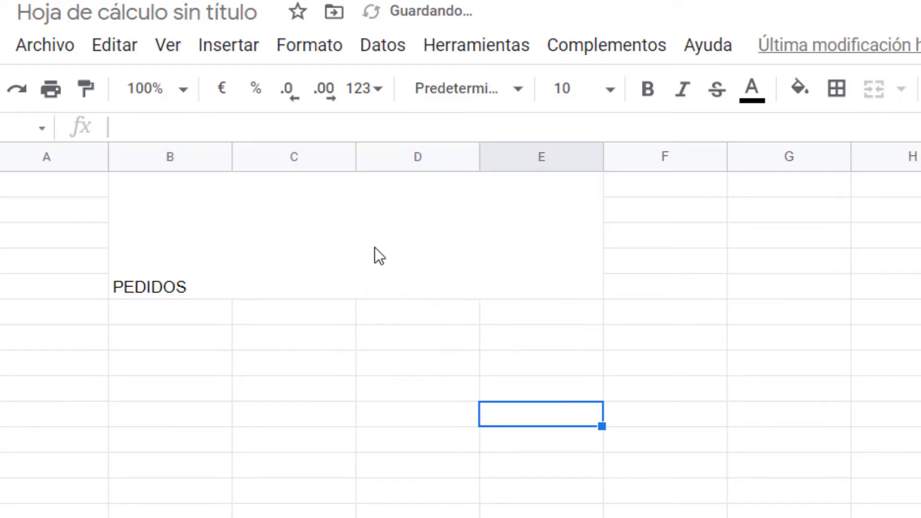
Format the PEDIDOS title as 36-point bold text, centred horizontally and vertically in its merged cell.
click(374, 246)
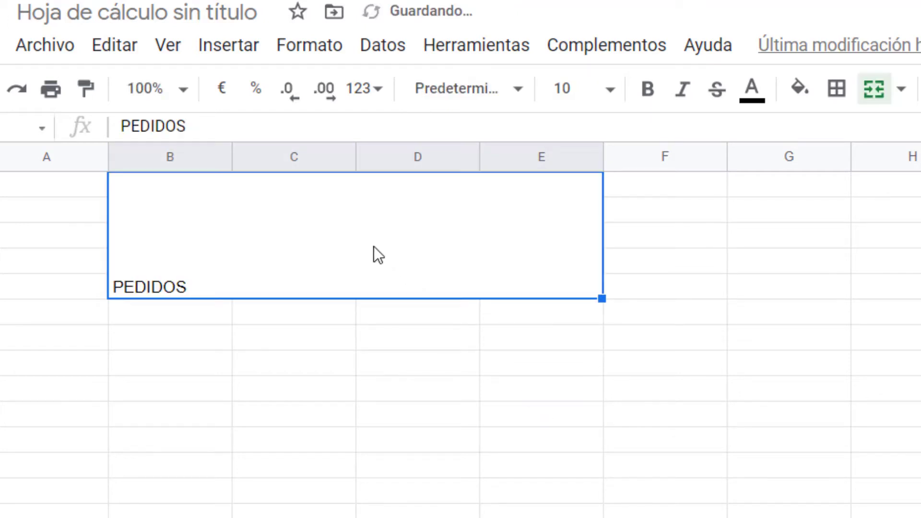
click(609, 92)
click(567, 512)
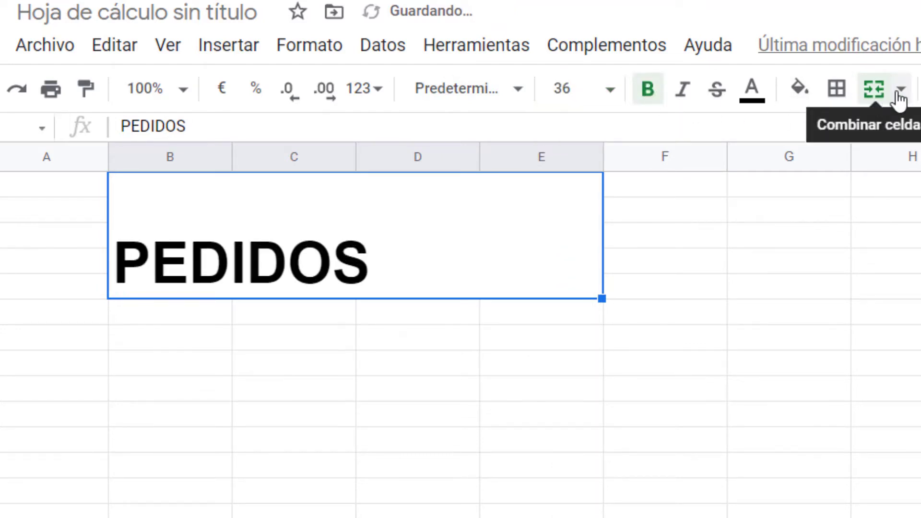
click(868, 96)
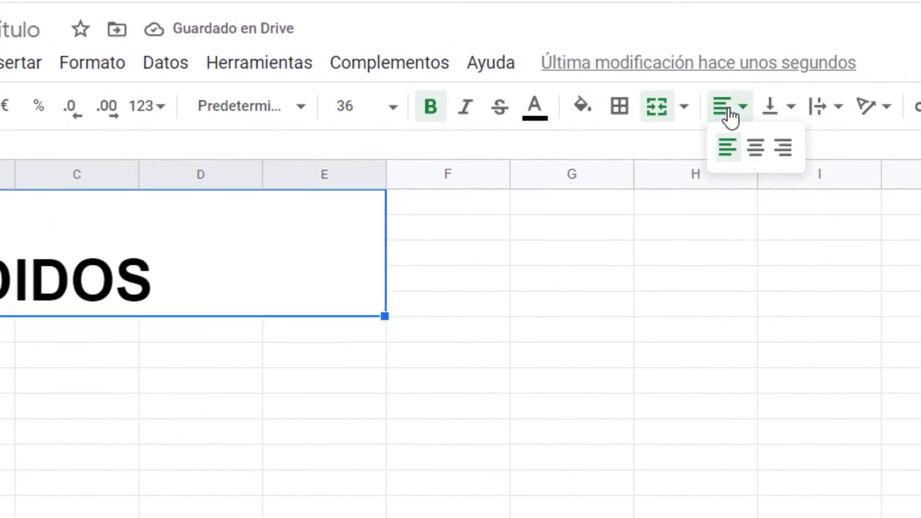
click(752, 151)
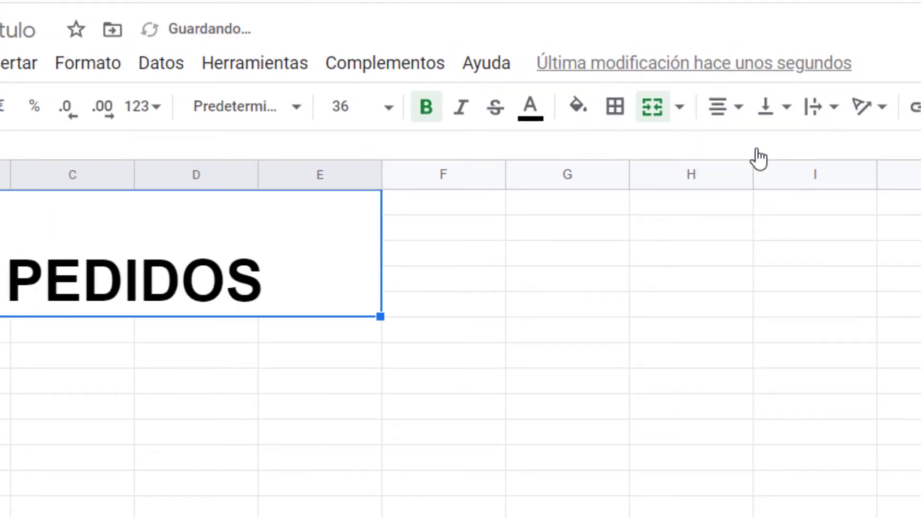
click(770, 116)
click(797, 148)
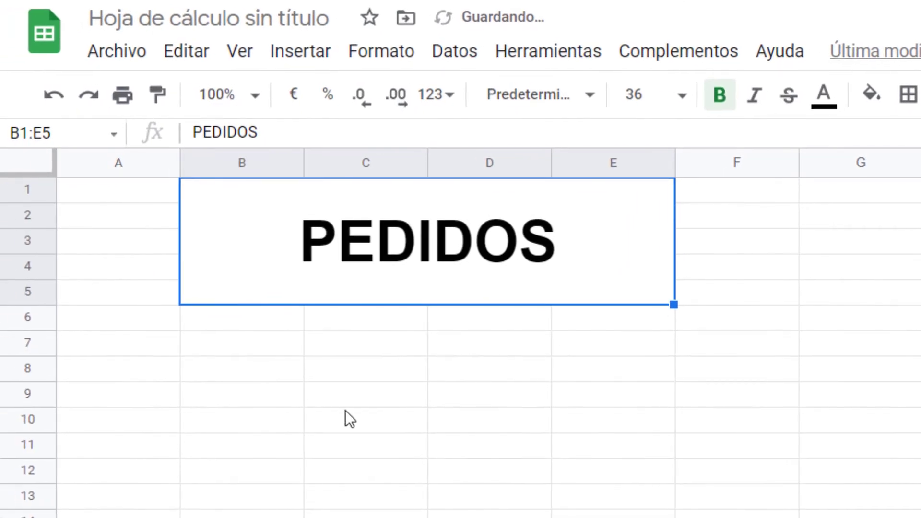
Enter the column headers PRODUCTO, CATEGORIA and PRECIO in cells B8, C8 and D8.
click(293, 419)
click(200, 373)
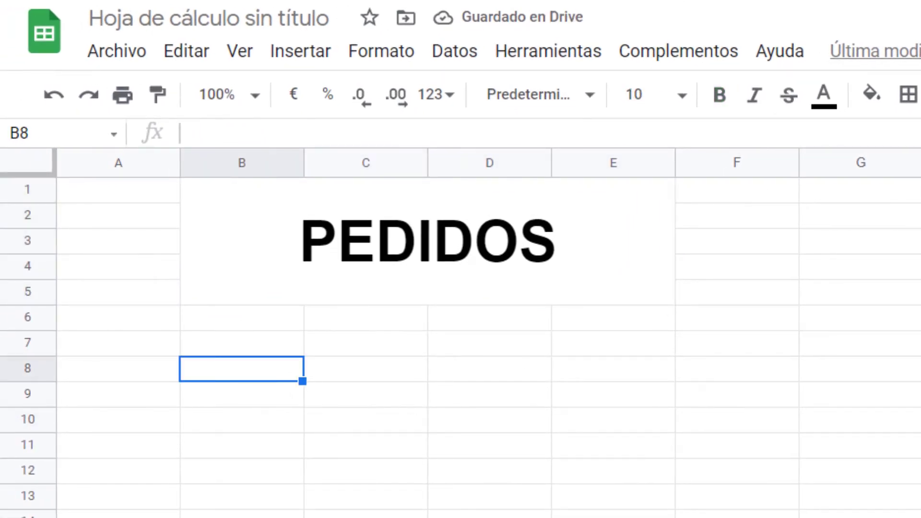
text(PRODUCTO)
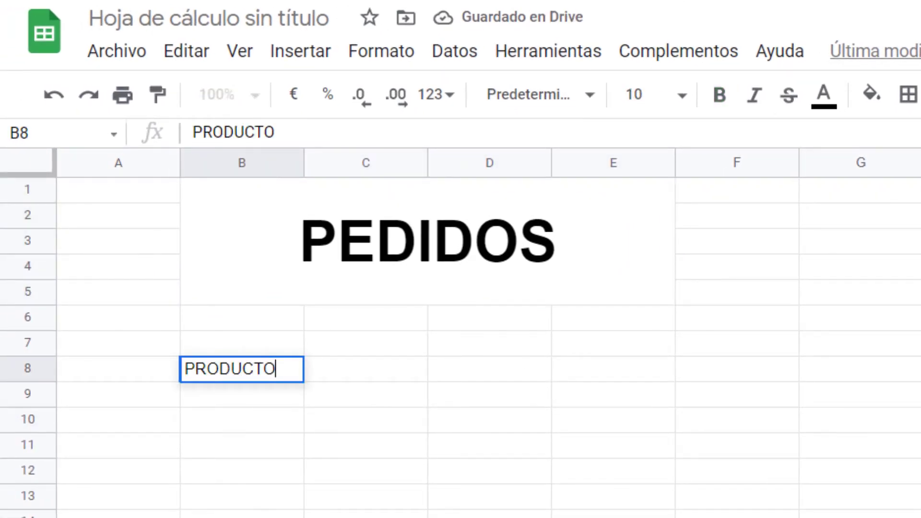
key(Tab)
text(CATEGORIA)
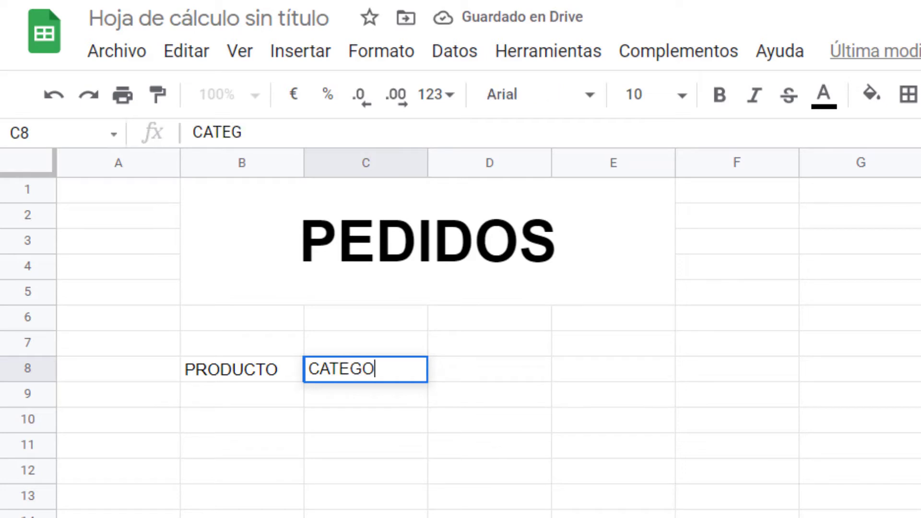
key(Tab)
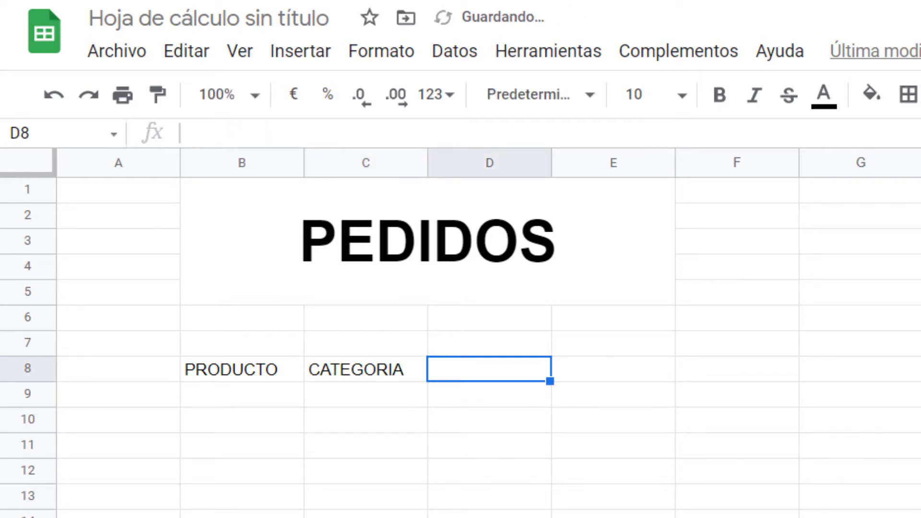
text(PRECIO)
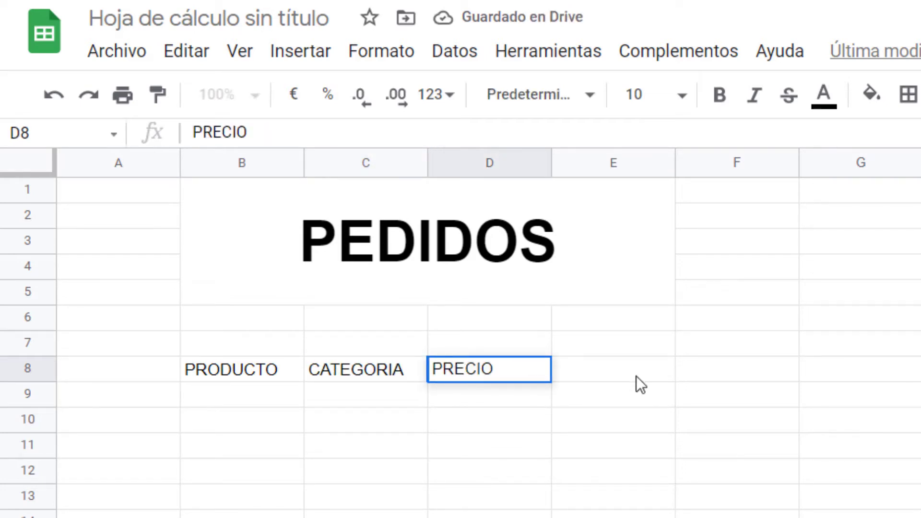
click(242, 391)
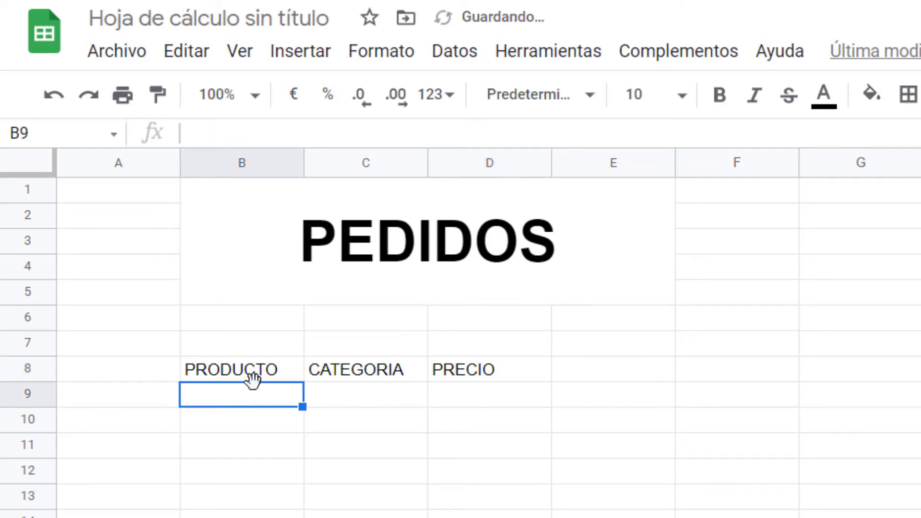
Add data validation to B9:B22 on the pedidos sheet, using a list from the range 'base datos'!A2:A78 with the dropdown shown.
drag(257, 389, 268, 517)
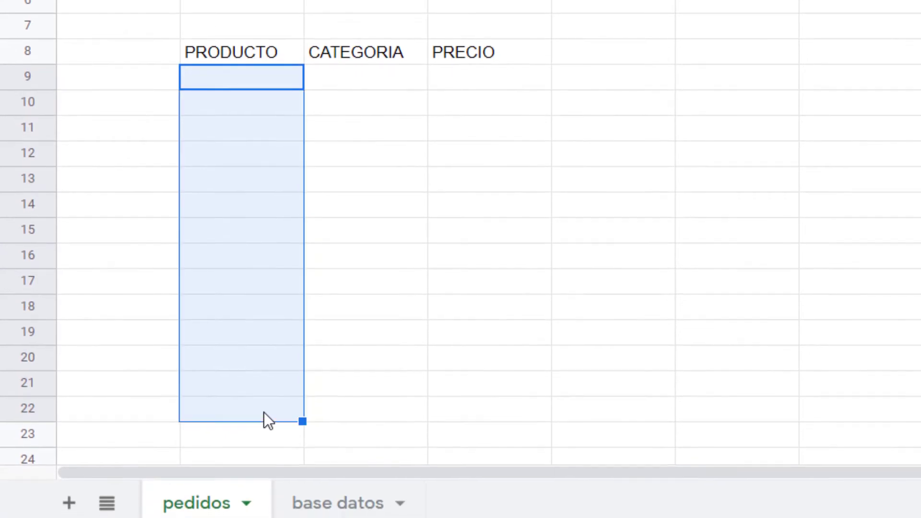
right_click(243, 147)
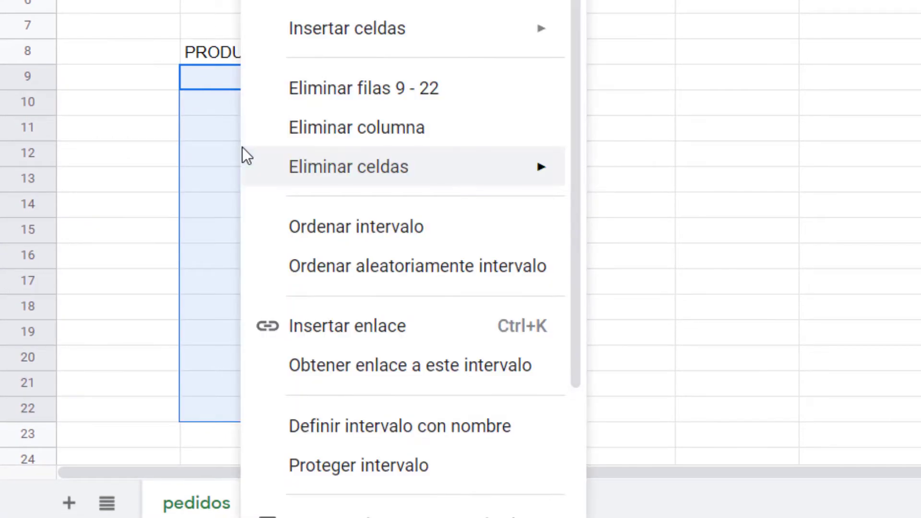
scroll(412, 260, down, 3)
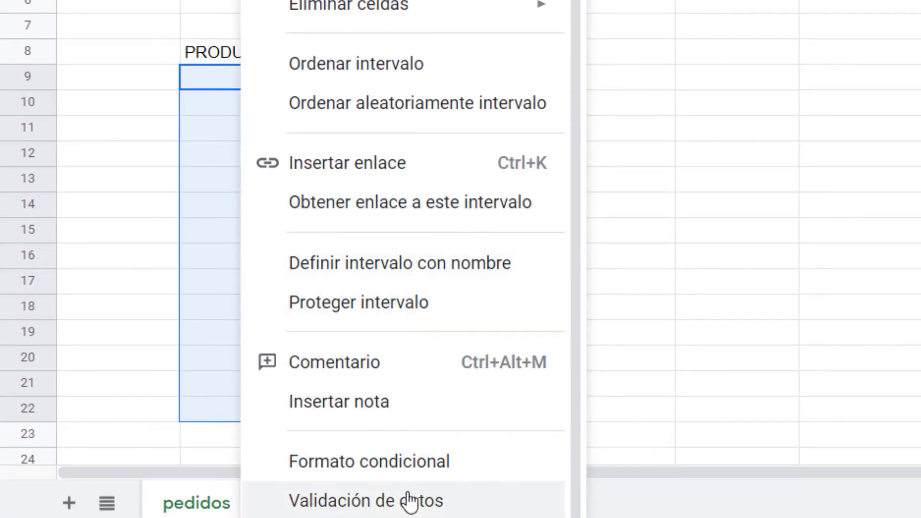
click(382, 502)
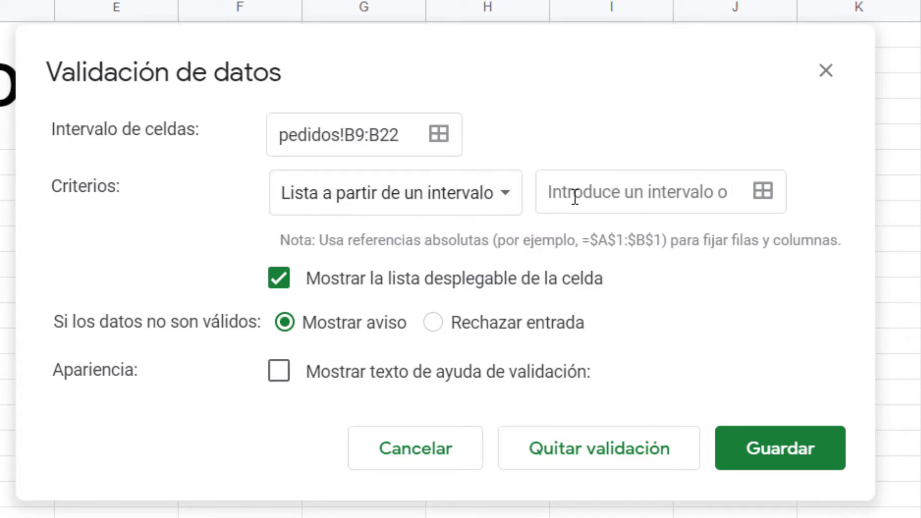
click(763, 191)
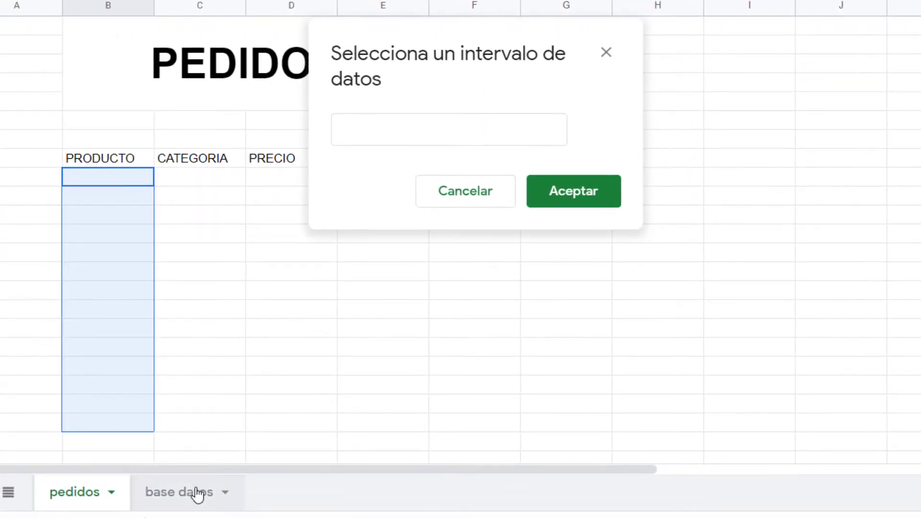
click(197, 494)
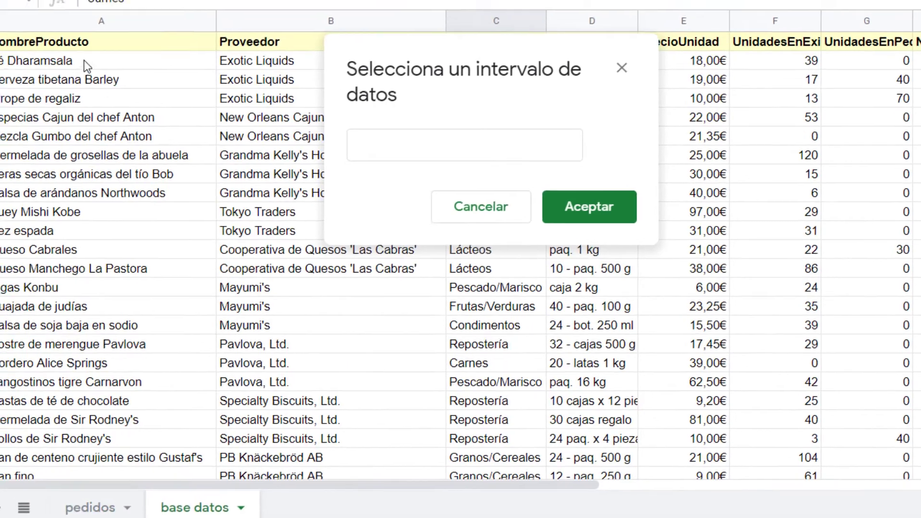
click(66, 41)
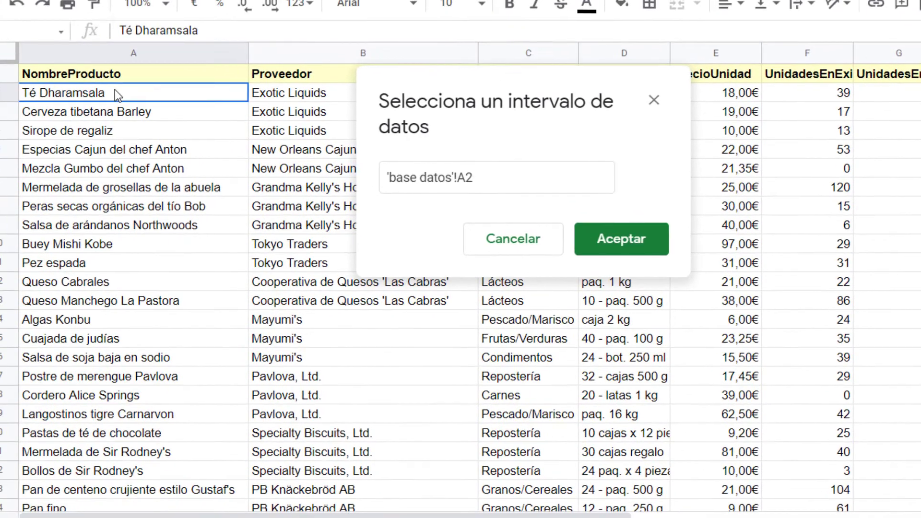
drag(114, 90, 152, 253)
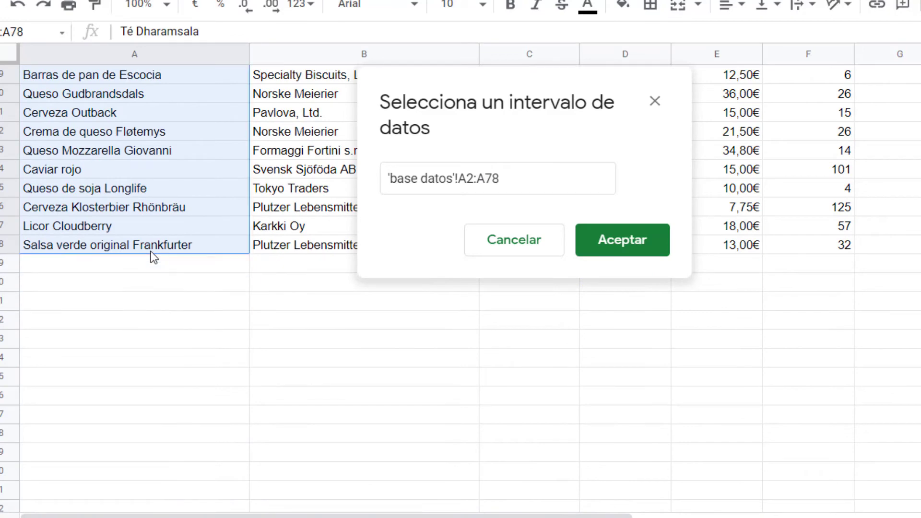
click(633, 245)
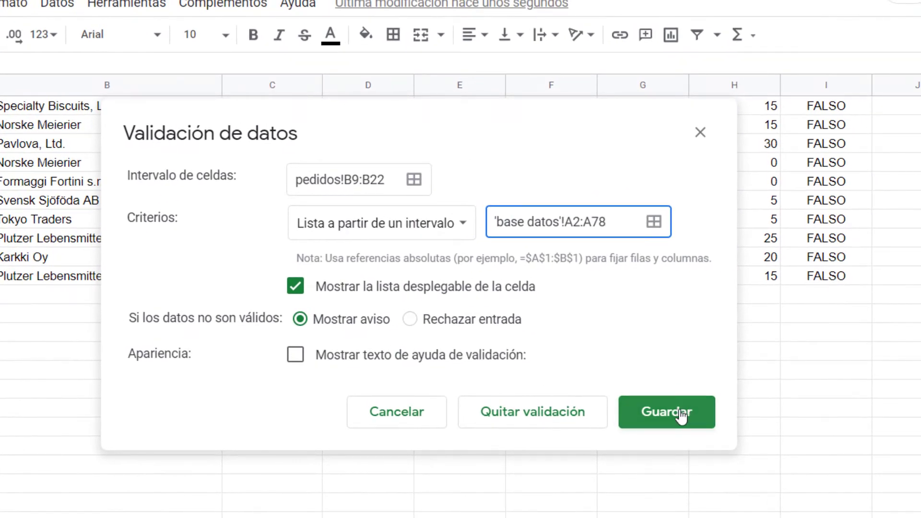
click(681, 414)
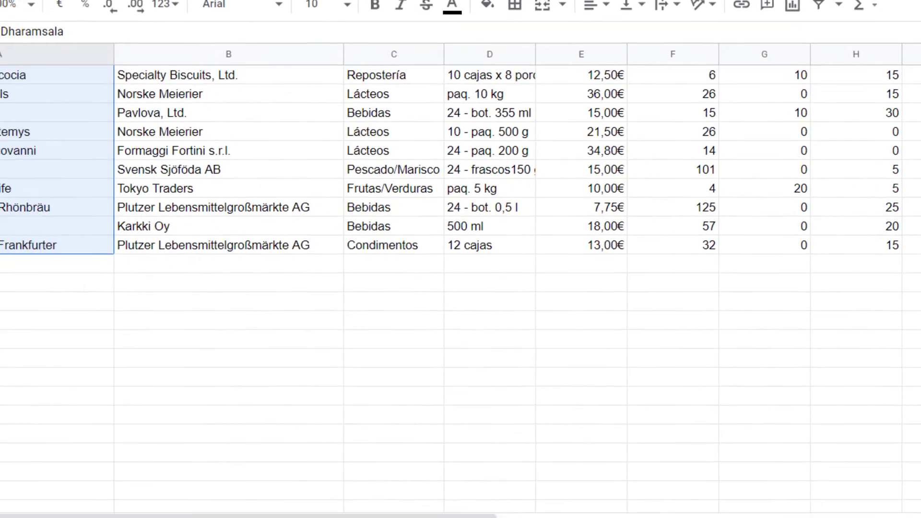
Go back to the pedidos sheet and look through the product dropdown list of cell B9.
click(143, 503)
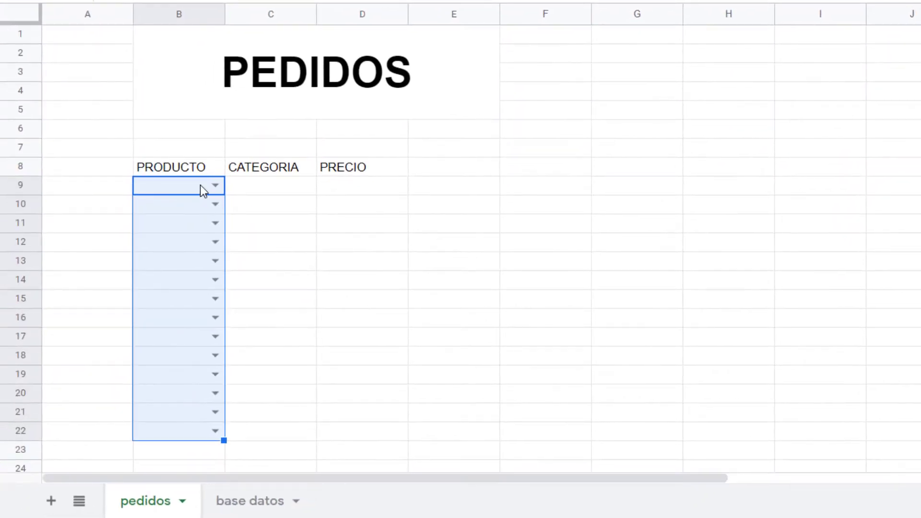
click(201, 187)
click(215, 186)
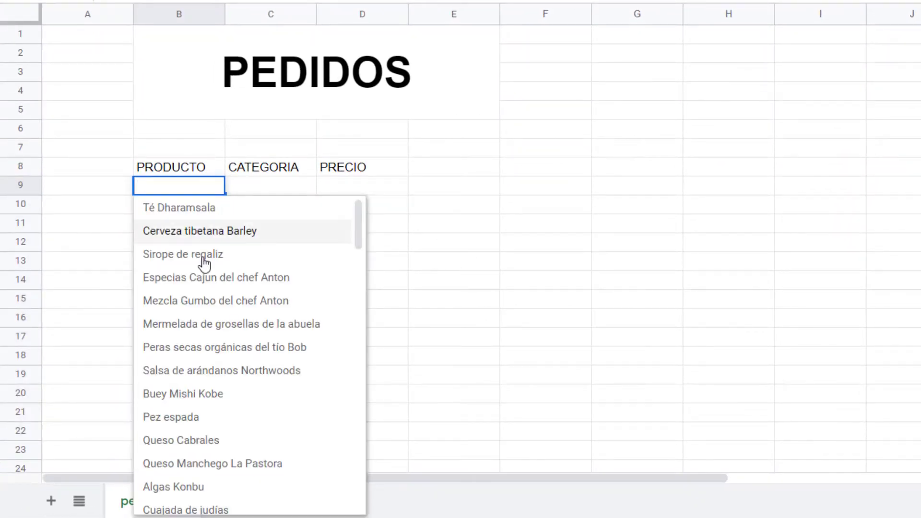
scroll(206, 398, down, 10)
scroll(204, 394, down, 3)
click(586, 272)
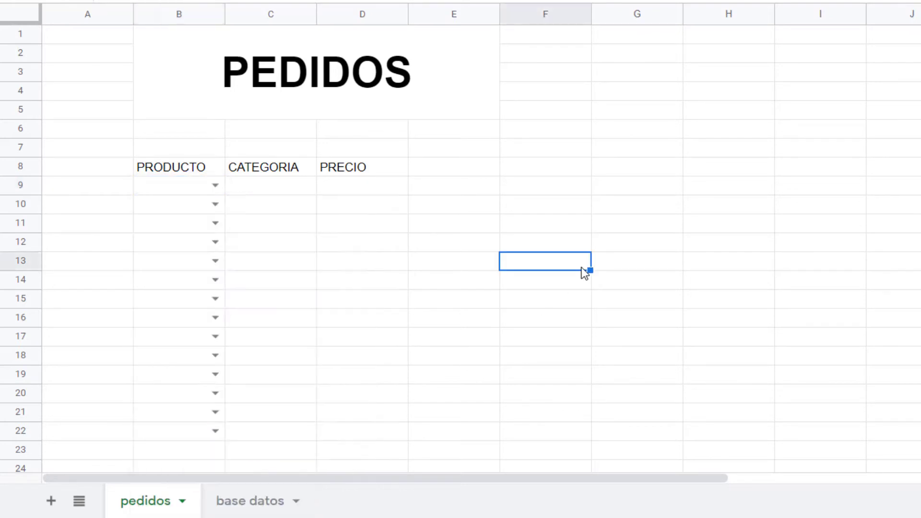
Filter the product suggestions in cell B9 with QUESO, choose Queso Mascarpone Fabioli, and widen column B to fit the full name.
click(185, 185)
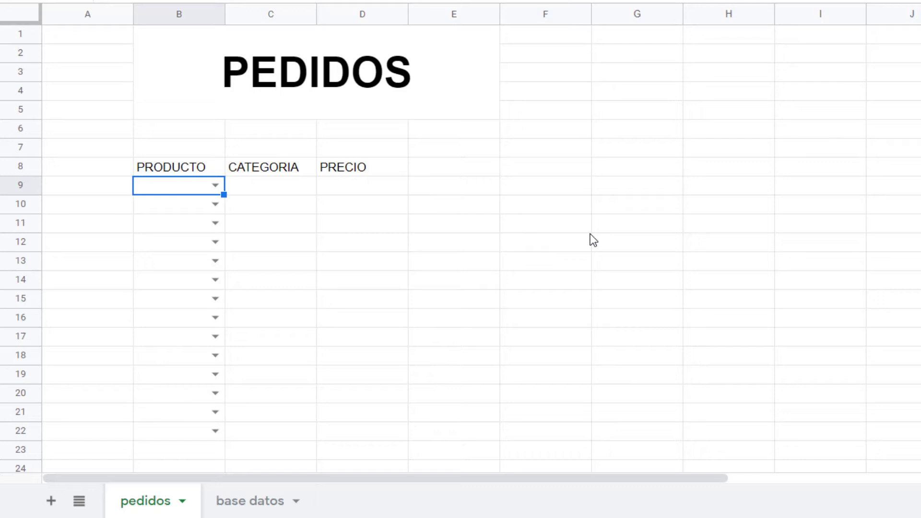
text(QUE)
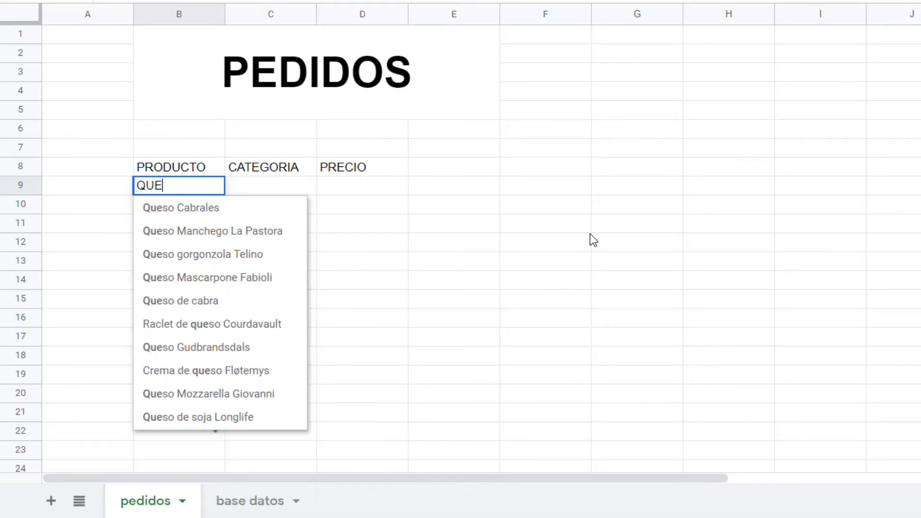
text(SO)
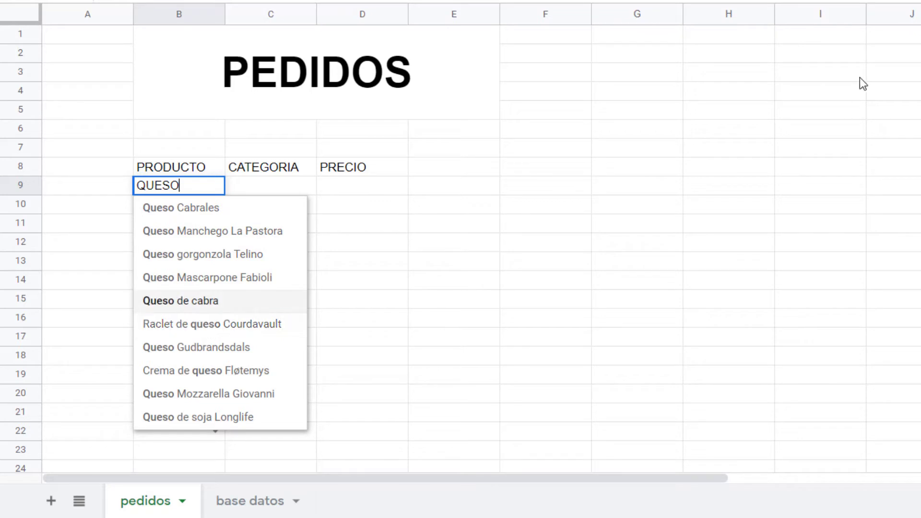
key(Down)
key(Down)
key(Up)
key(Up)
key(Up)
key(Up)
key(Up)
key(Down)
key(Down)
key(Down)
key(Down)
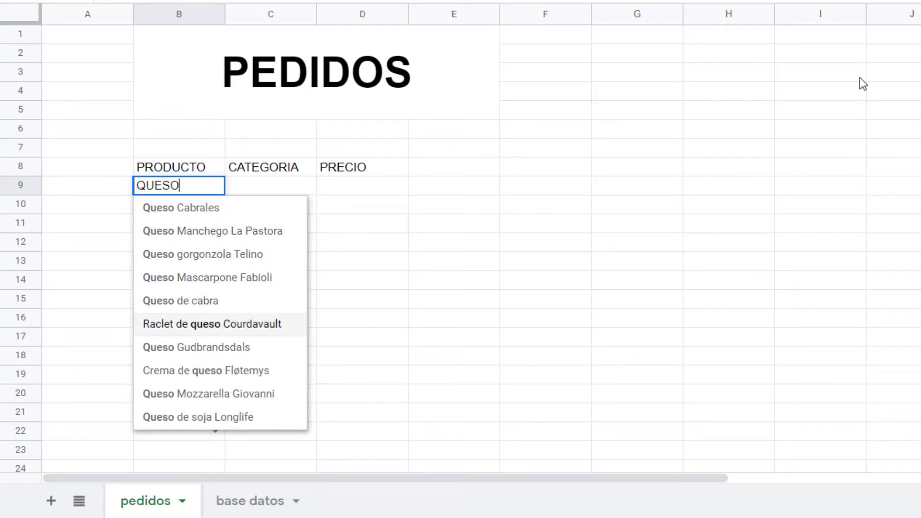
key(Up)
key(Up)
key(Up)
key(Up)
key(Up)
key(Down)
key(Down)
key(Down)
key(Down)
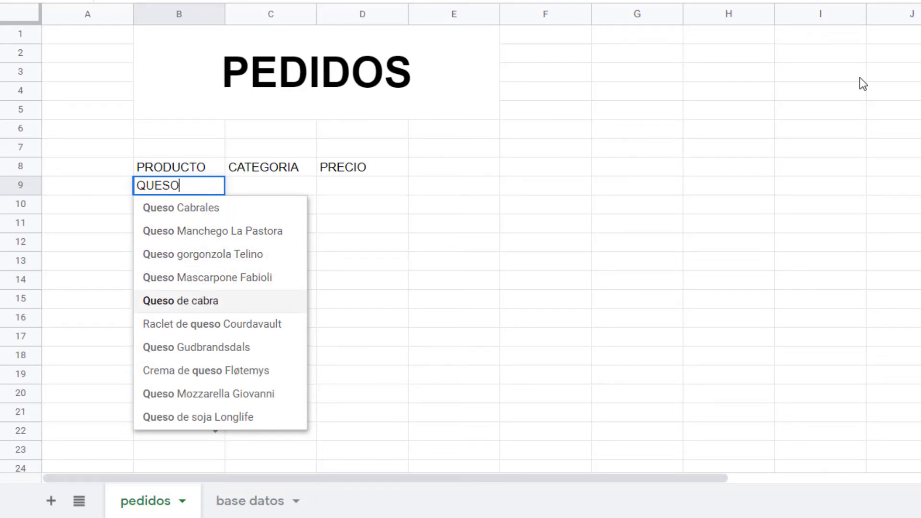
key(Down)
key(Up)
key(Up)
key(Up)
key(Up)
key(Down)
key(Down)
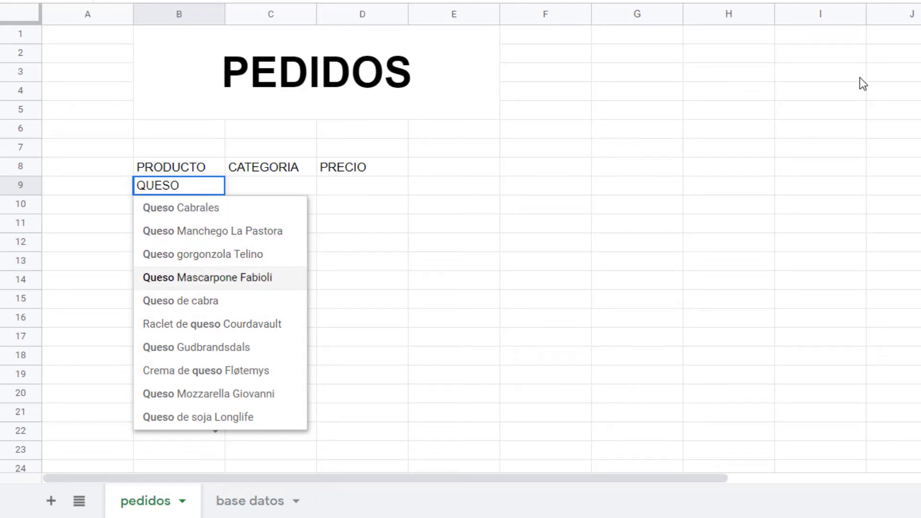
key(Return)
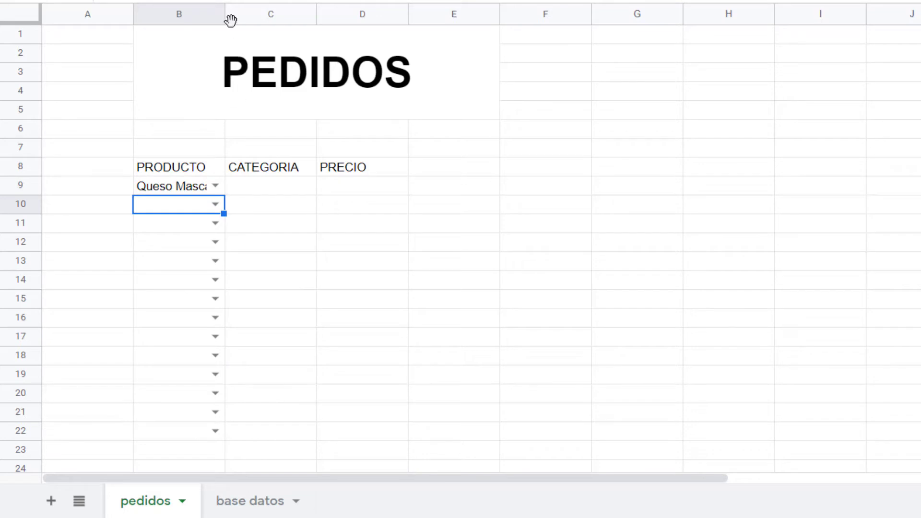
drag(222, 14, 354, 14)
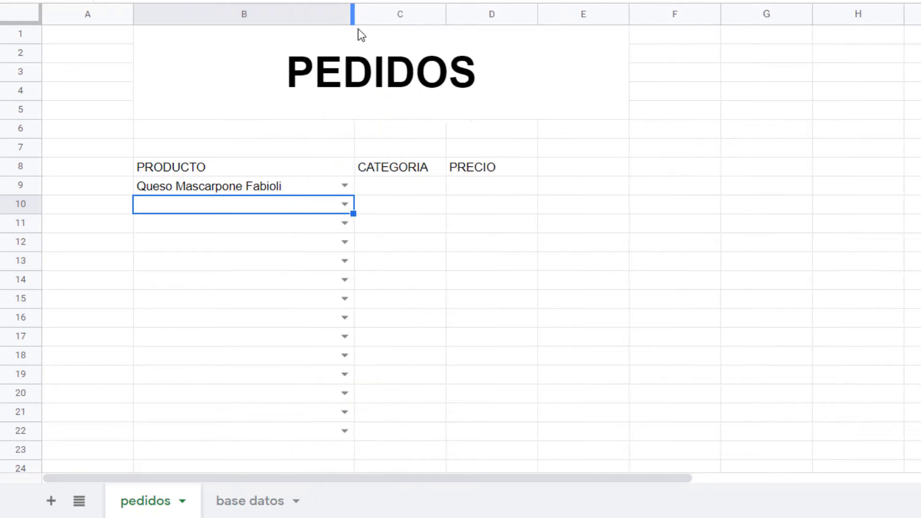
Begin the category formula in C9 with =SI(B9="";"";BUSCARV(B9; so that an empty product cell gives a blank.
click(411, 187)
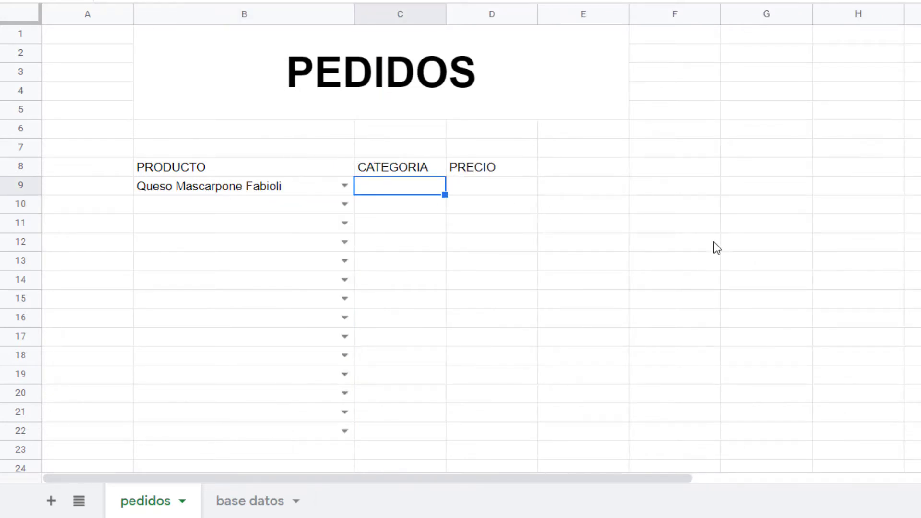
text(=SI()
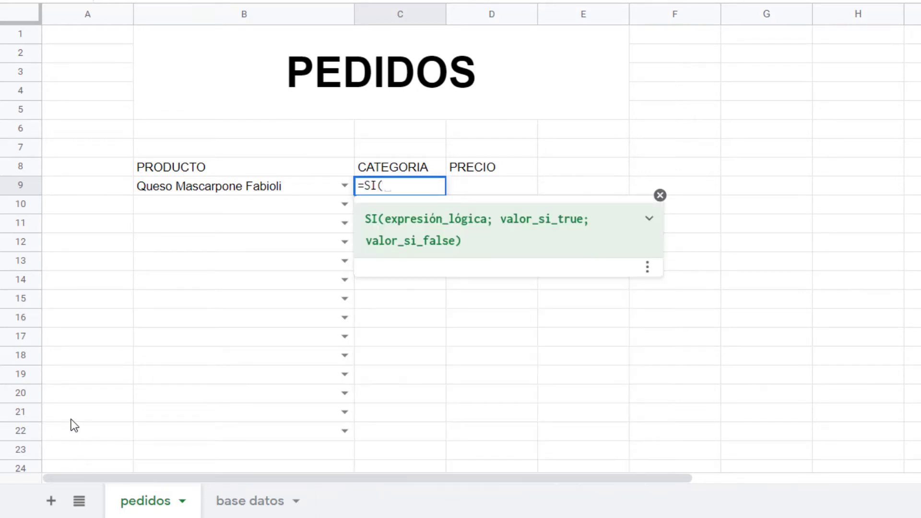
click(224, 186)
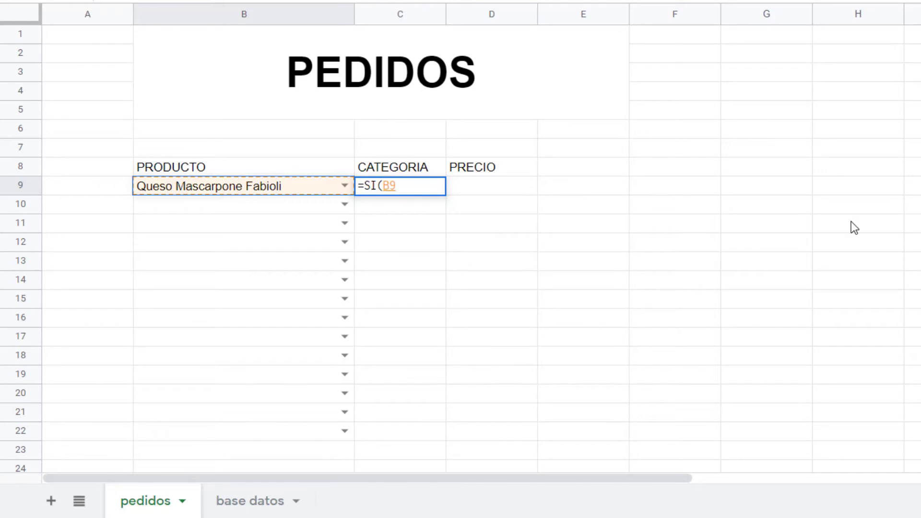
text(="")
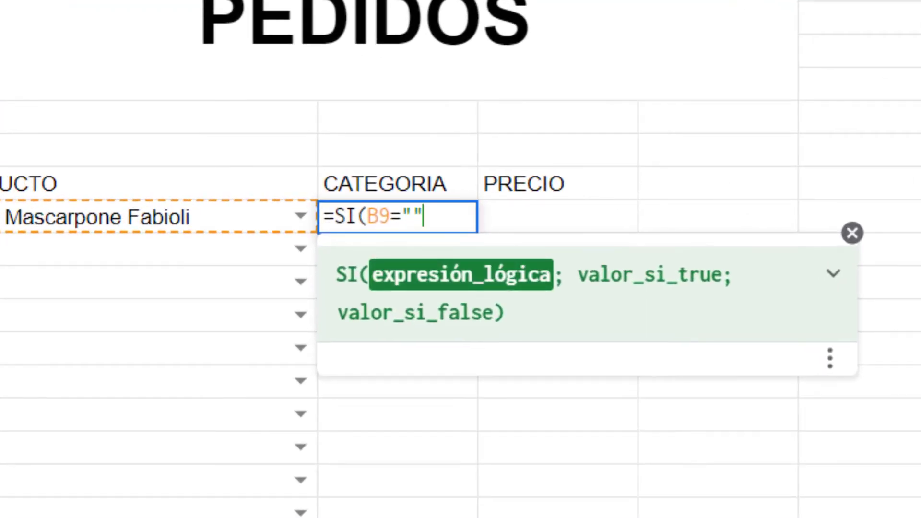
text(;)
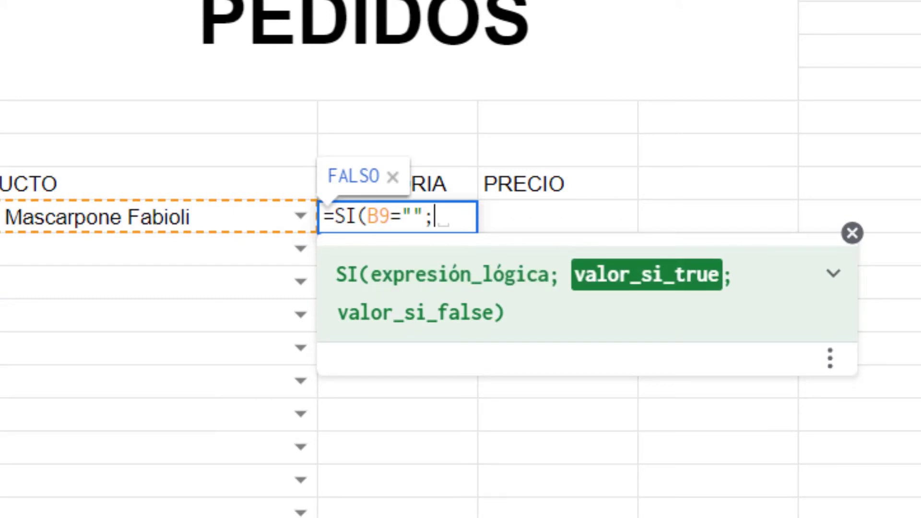
text("")
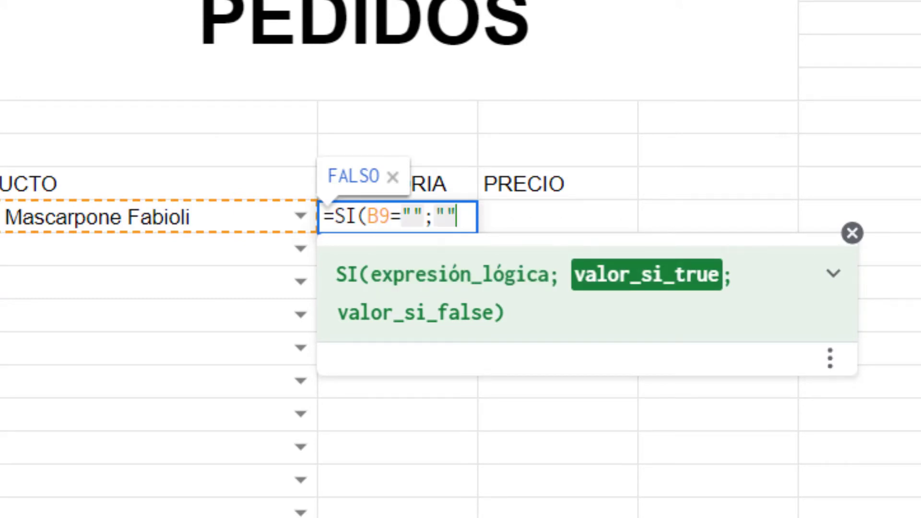
text(;)
text(BUSCAR)
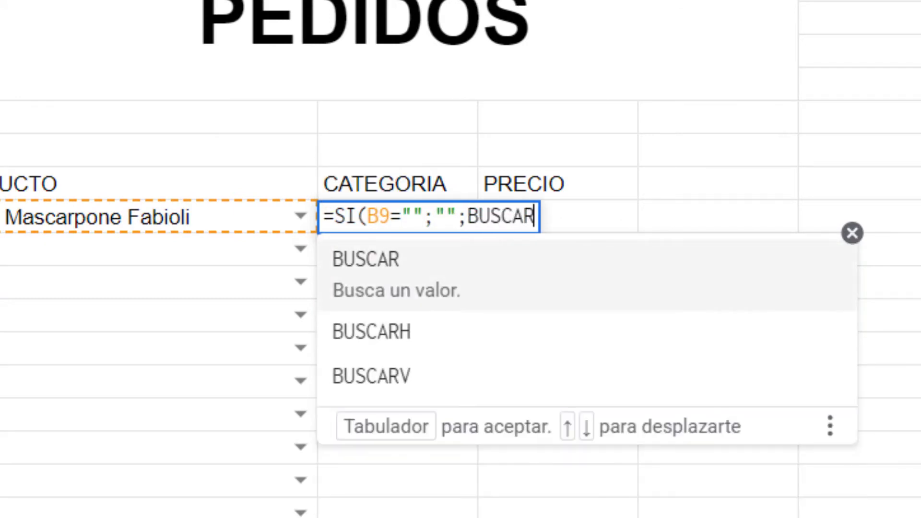
text(V()
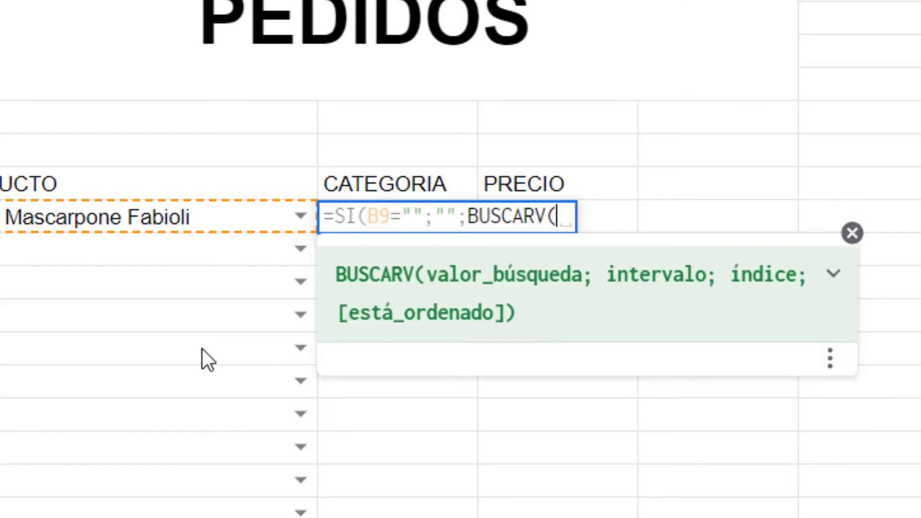
click(110, 211)
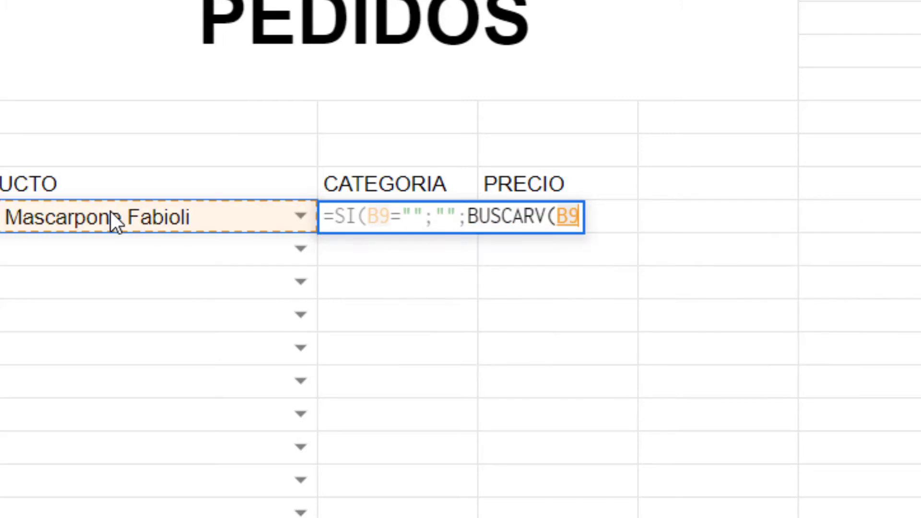
text(;)
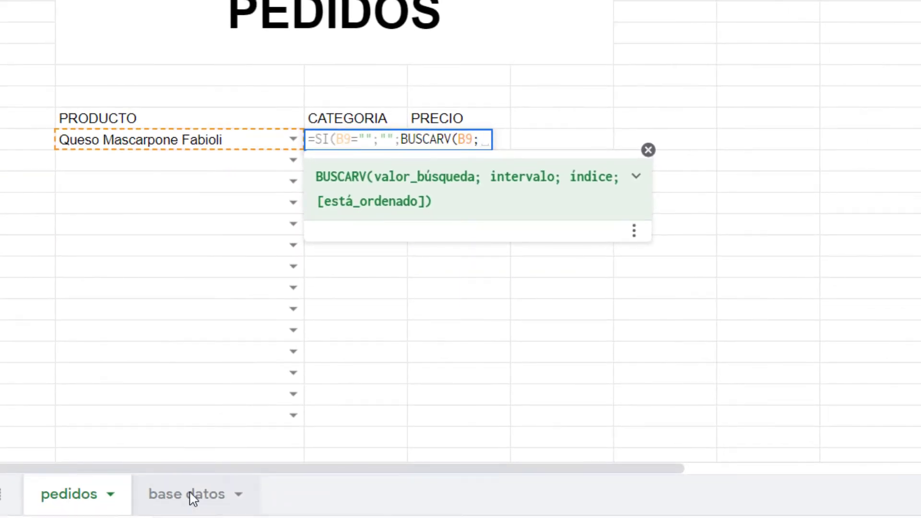
Complete the C9 BUSCARV formula with the range 'base datos'!A2:C78, index 3 and FALSO.
click(191, 495)
scroll(84, 163, up, 7)
scroll(88, 161, up, 10)
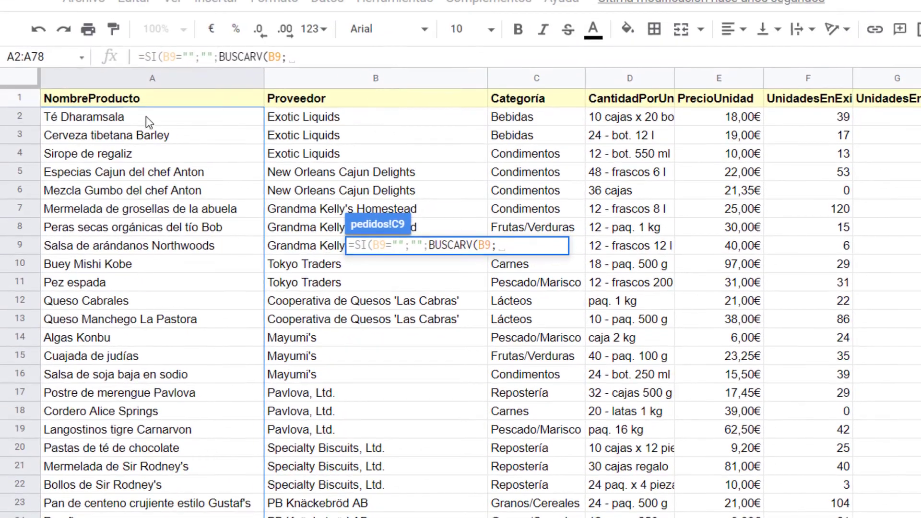
click(140, 118)
drag(140, 118, 566, 321)
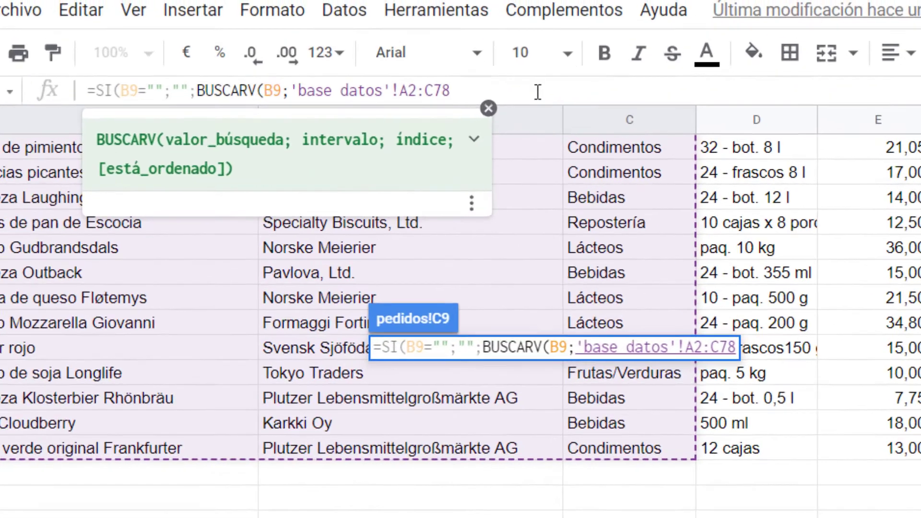
text(;)
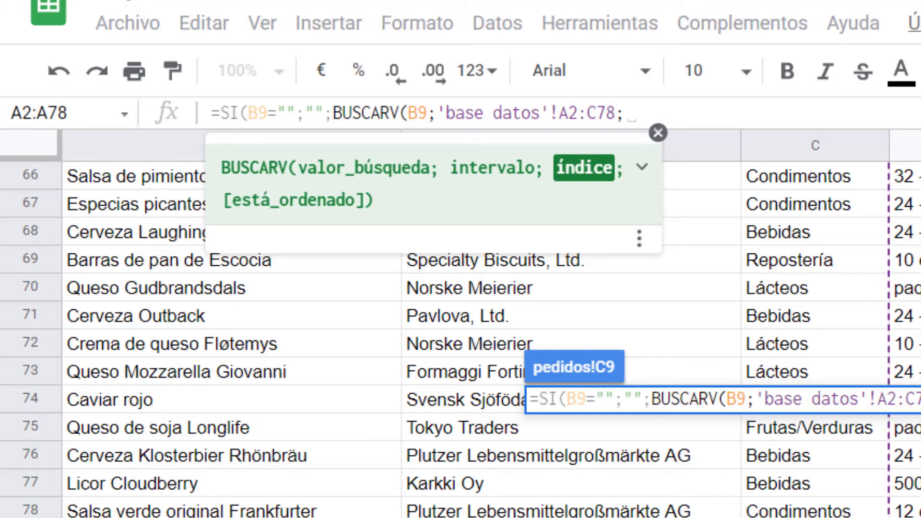
text(3;)
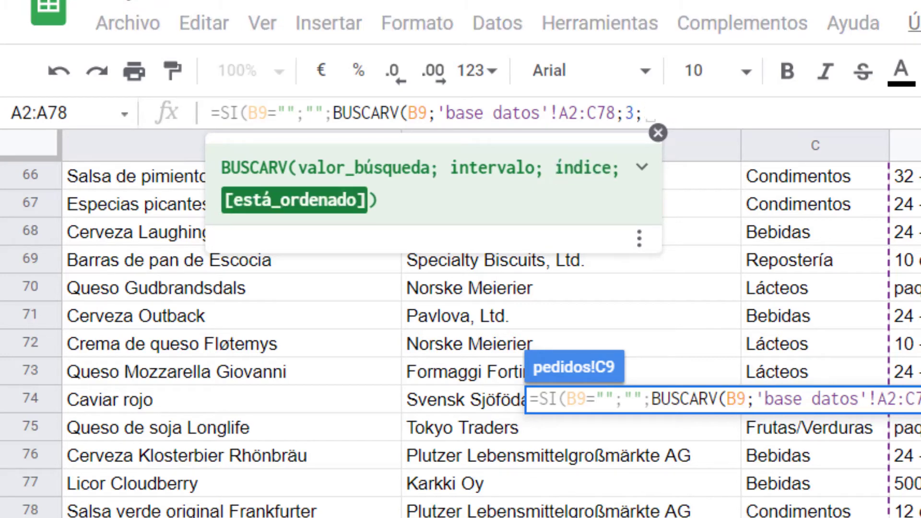
text(FALSO)
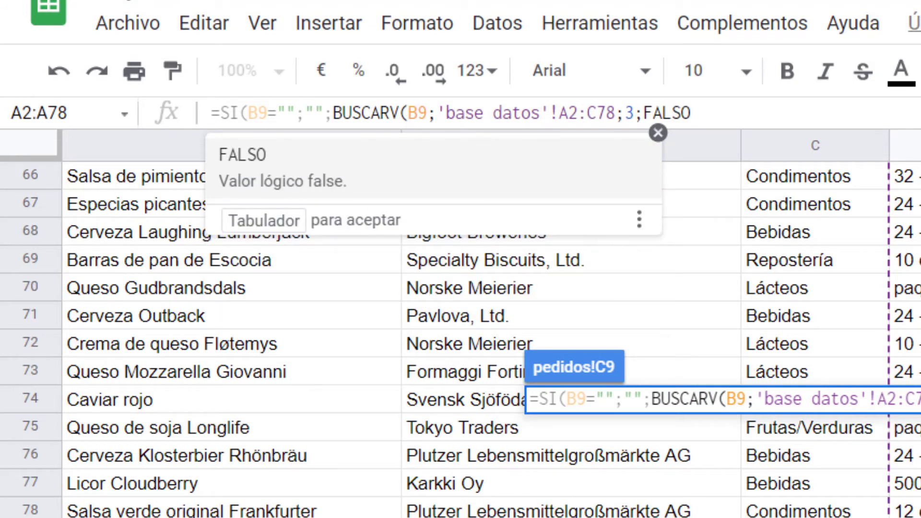
text())
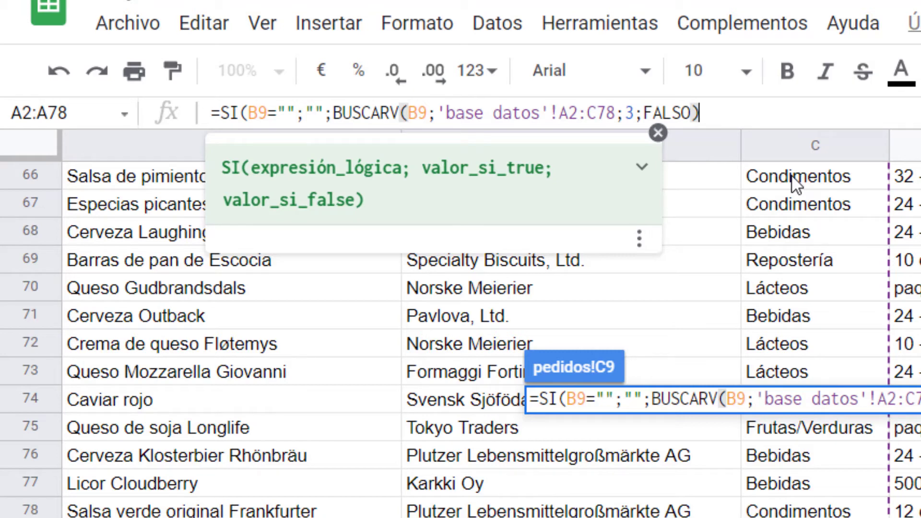
key(Return)
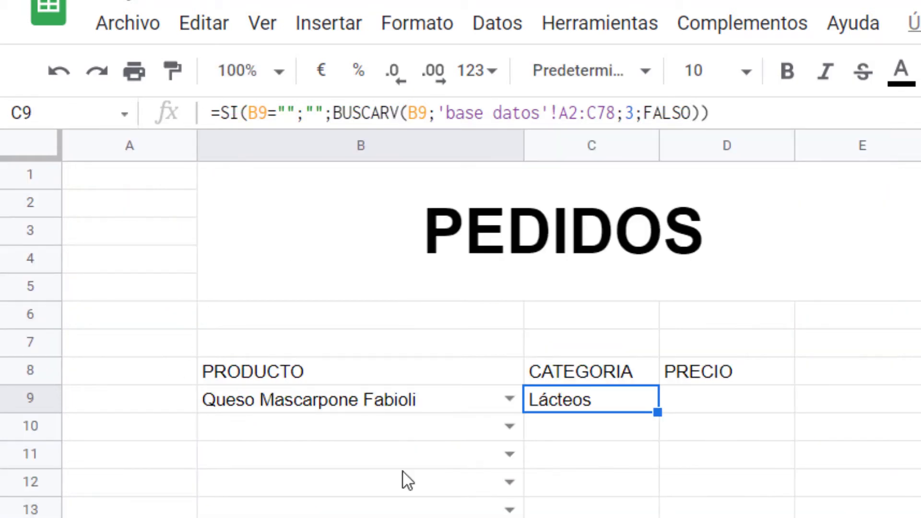
Change the product in cell B9 to Mezcla Gumbo del chef Anton from its dropdown list to test the category lookup.
click(479, 403)
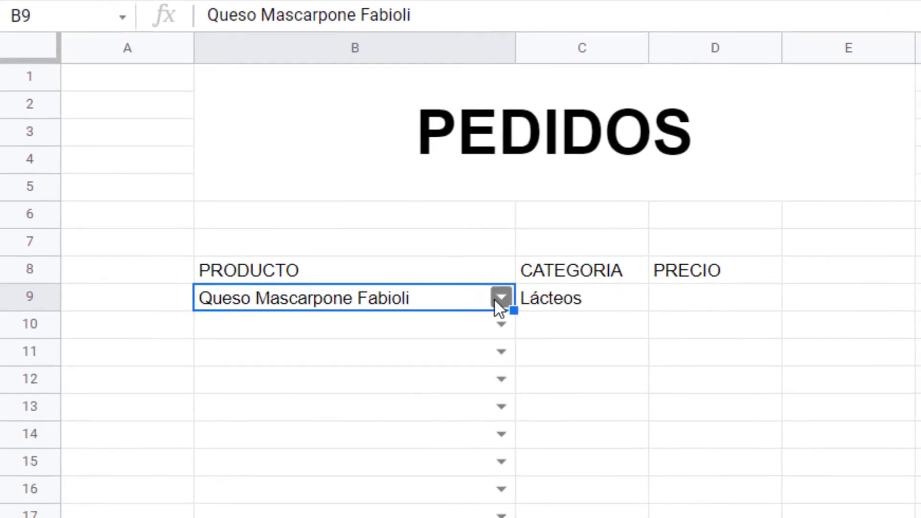
click(509, 399)
click(372, 290)
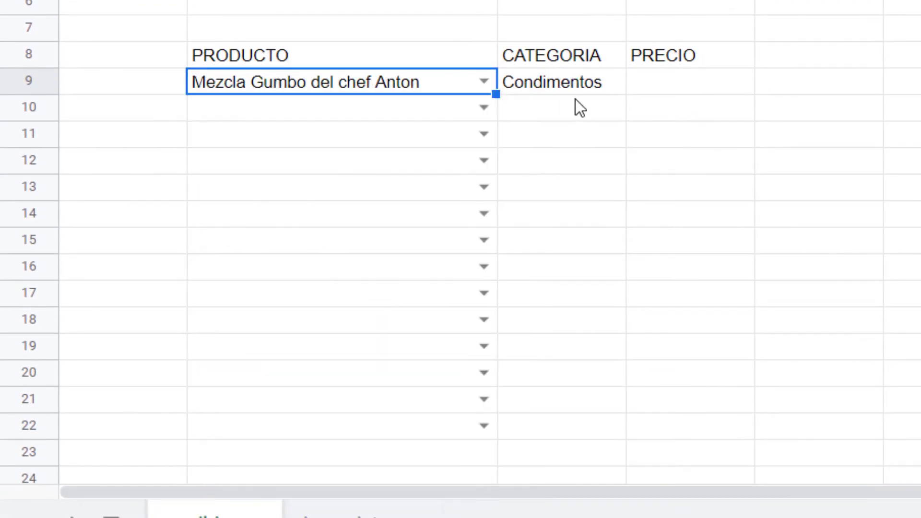
Begin the price formula in D9 with =SI(B9="";"";BUSCARV(B9; so that an empty product cell gives a blank.
click(697, 85)
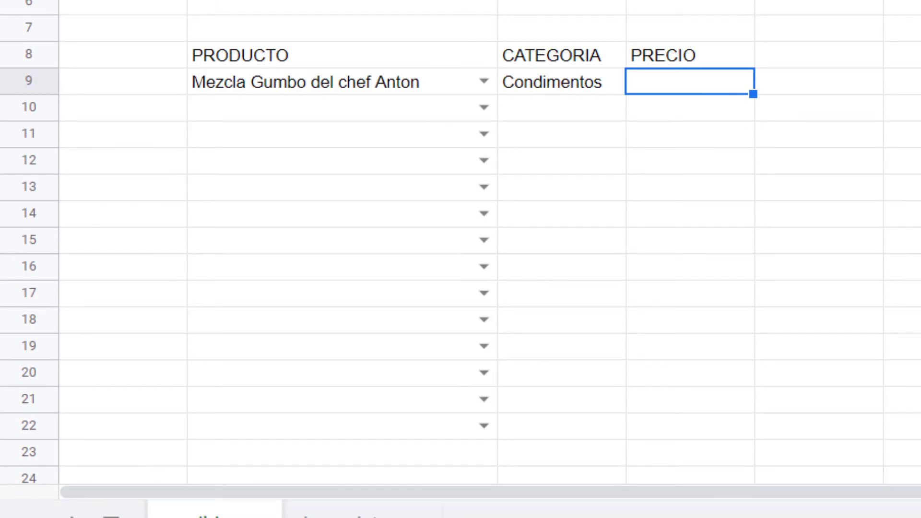
text(=)
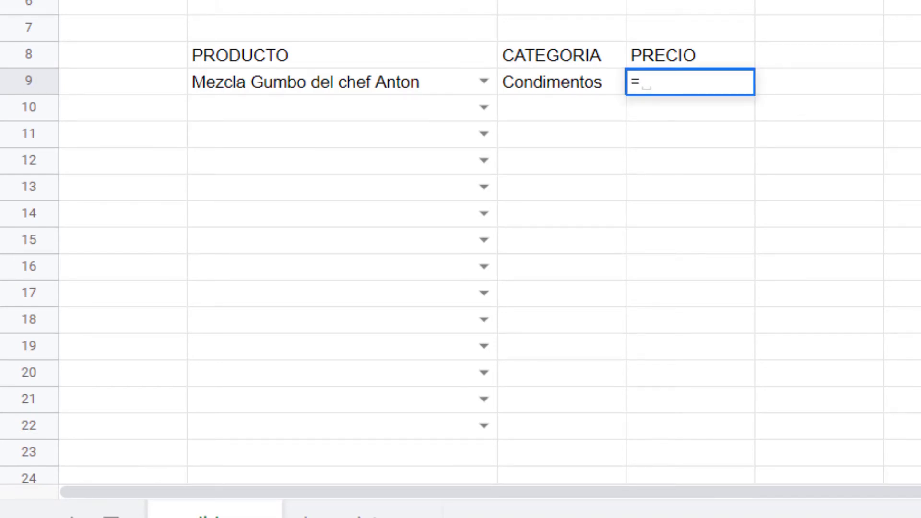
text(SI()
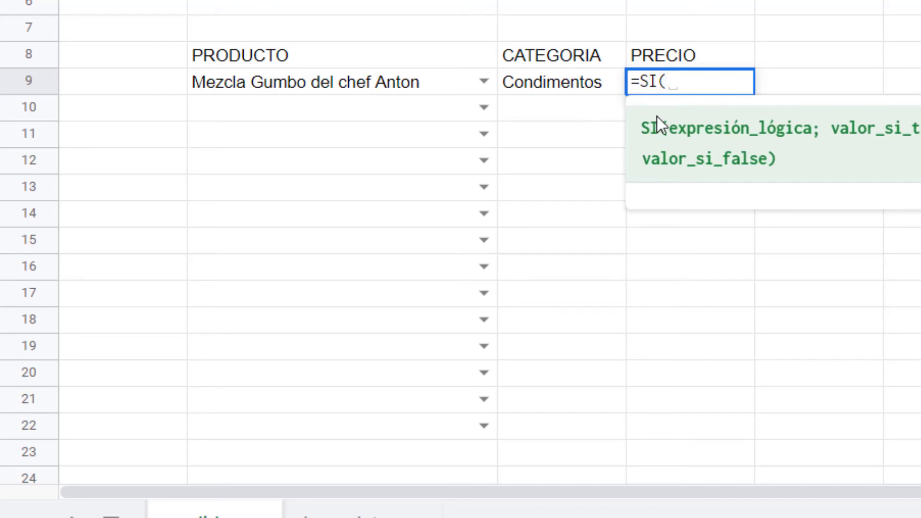
click(334, 82)
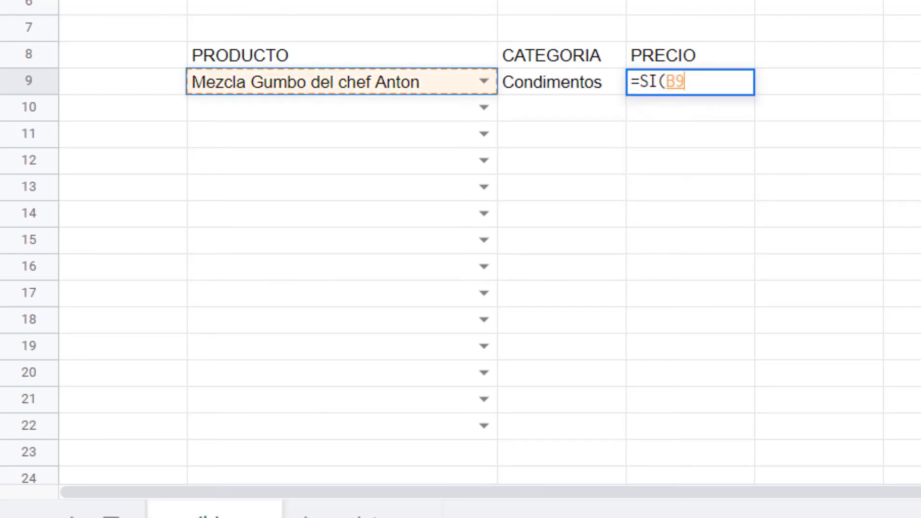
text(="")
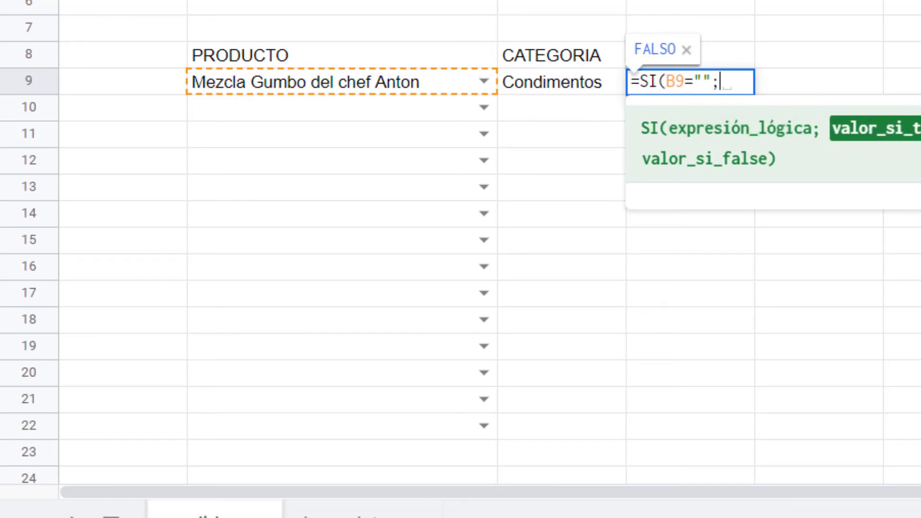
text("")
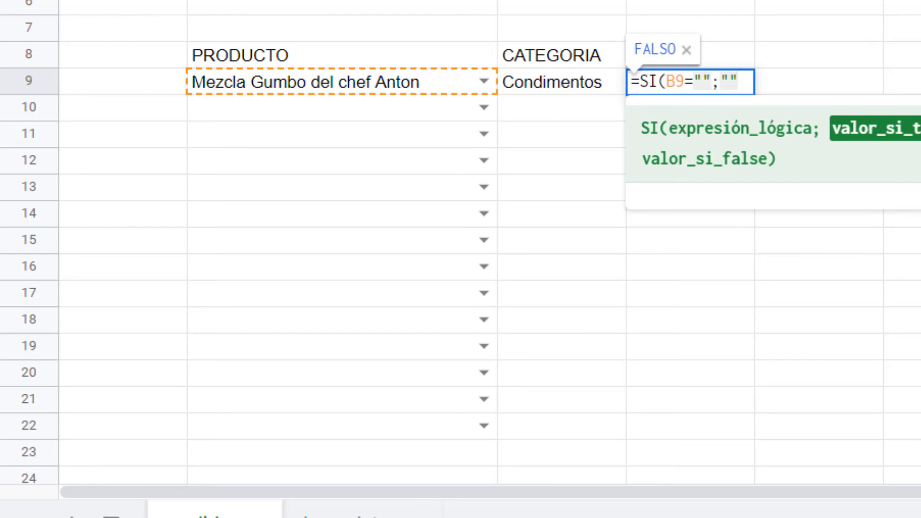
text(;)
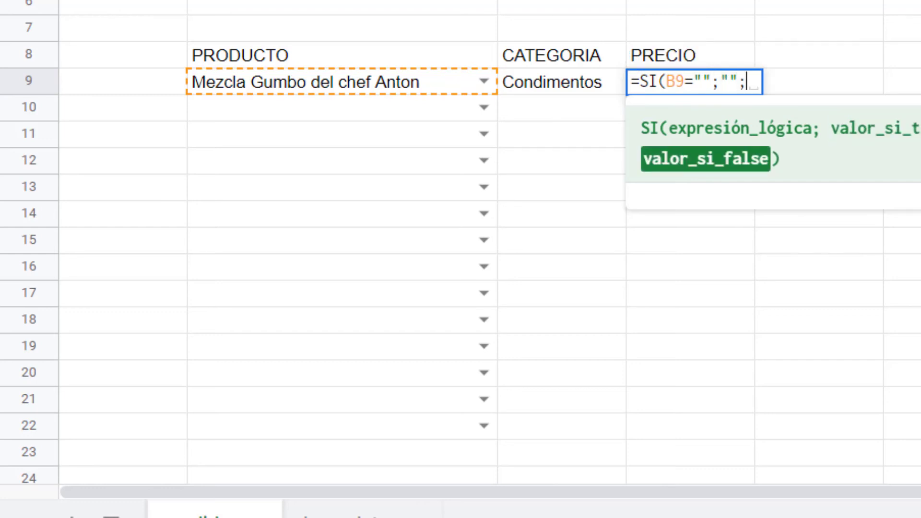
text(BUSCARV)
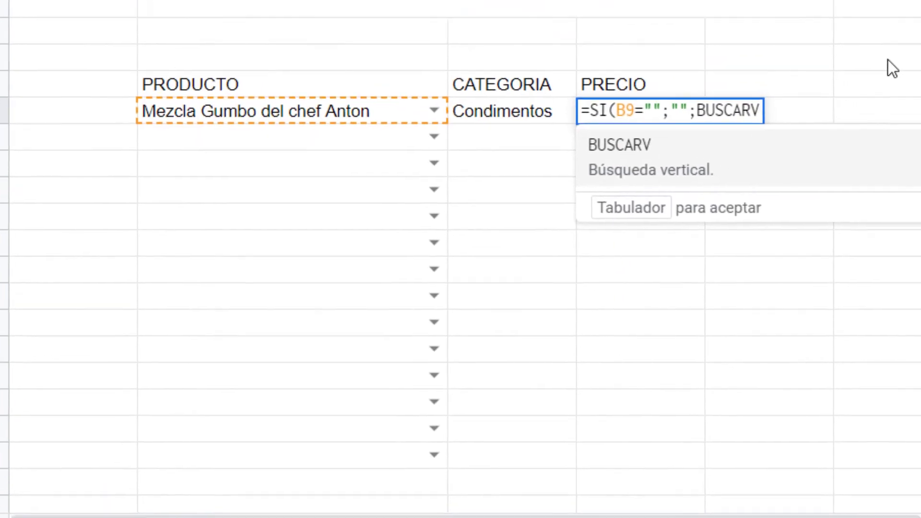
key(Tab)
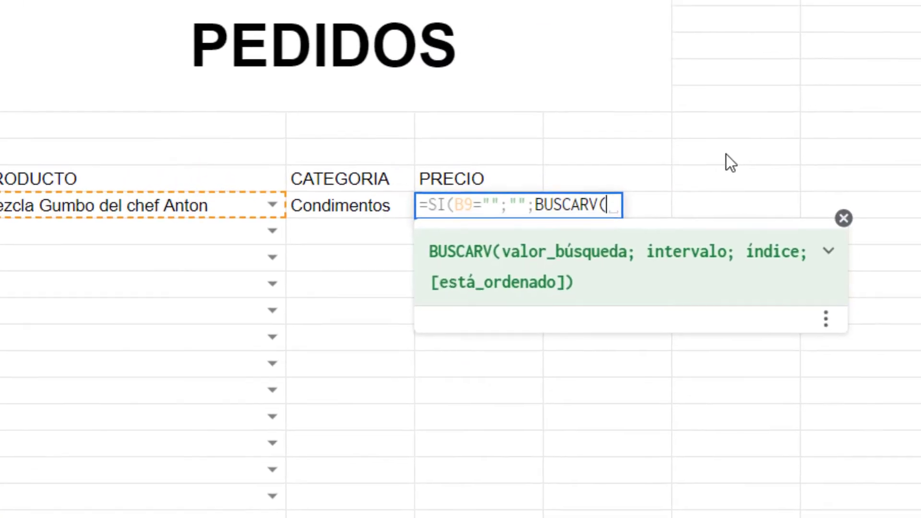
click(274, 106)
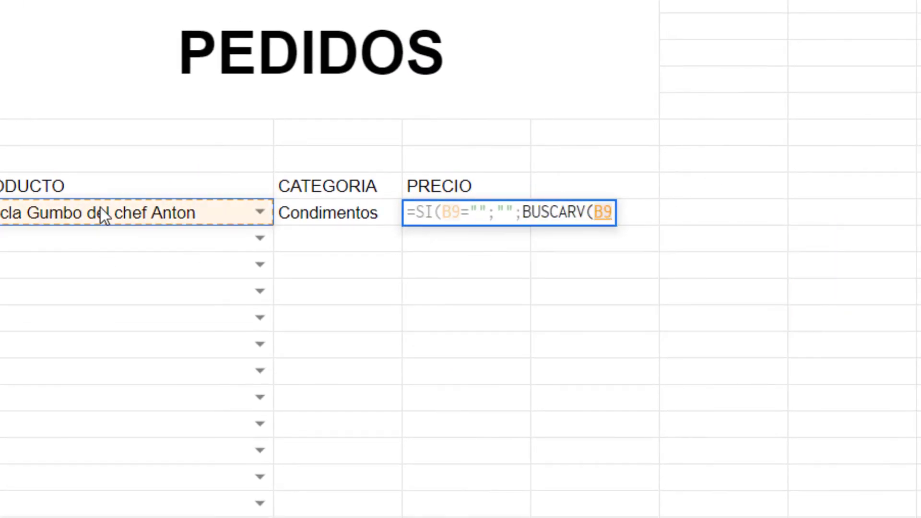
text(;)
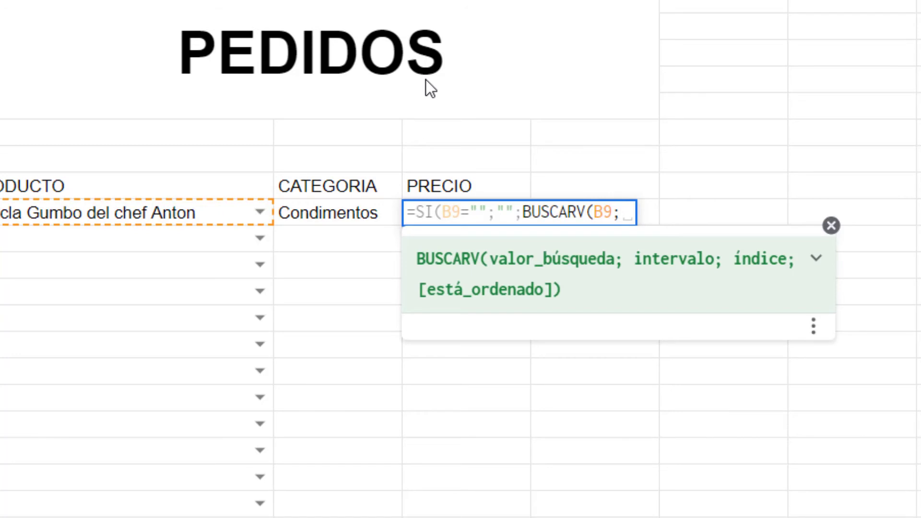
Complete the D9 BUSCARV formula with the range 'base datos'!A2:E78, index 5 and FALSO.
click(72, 517)
scroll(30, 266, up, 20)
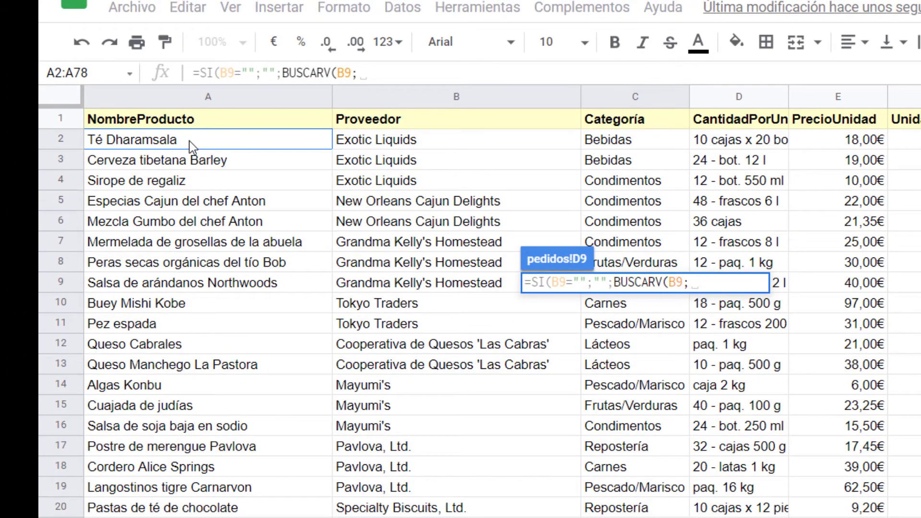
drag(191, 142, 845, 373)
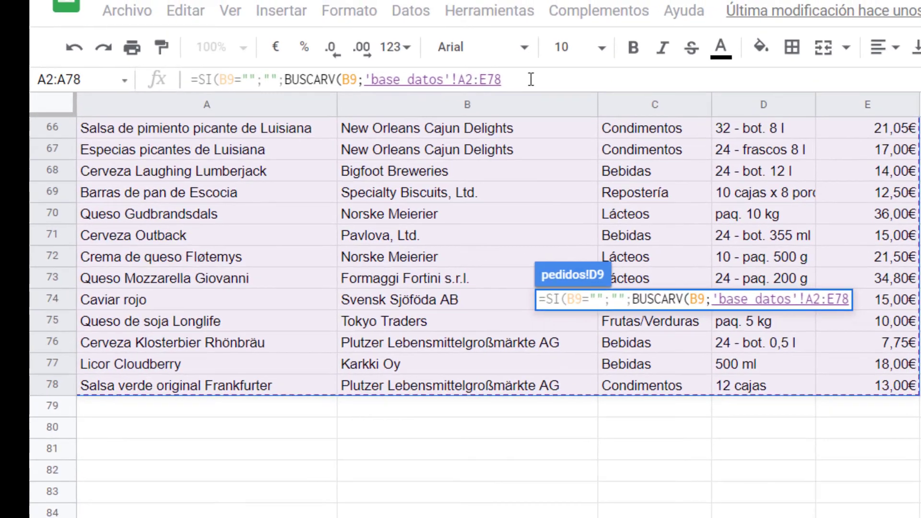
click(531, 79)
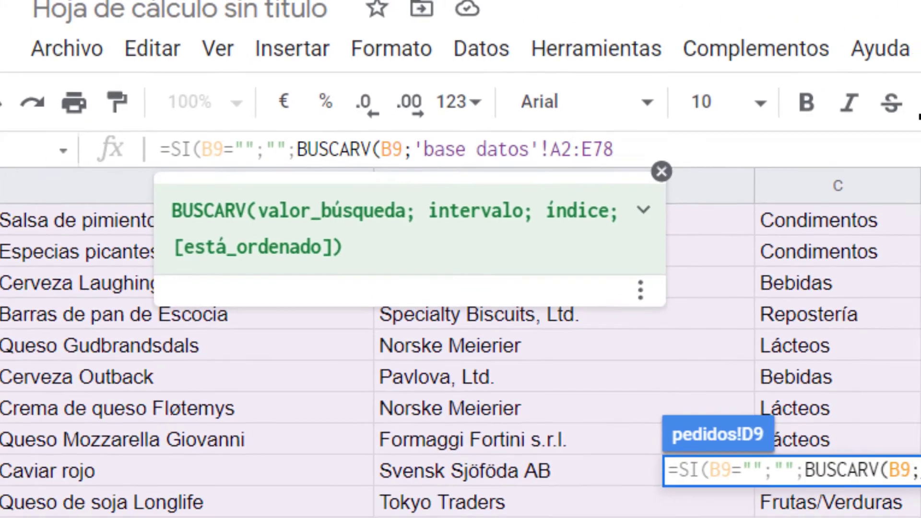
text(;)
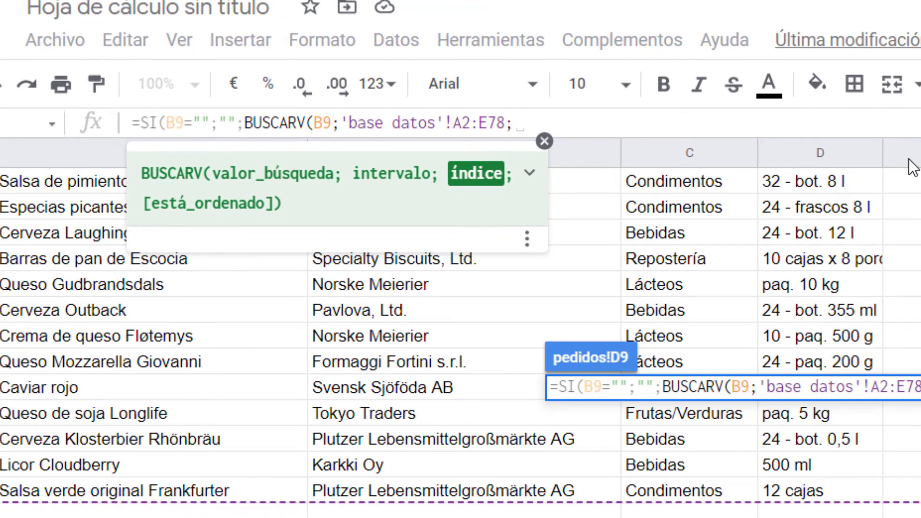
text(5)
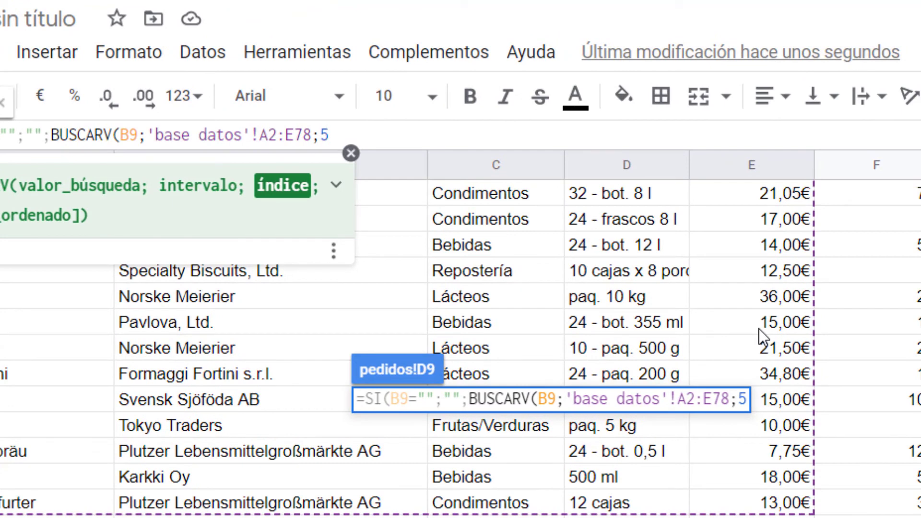
text(;FAL)
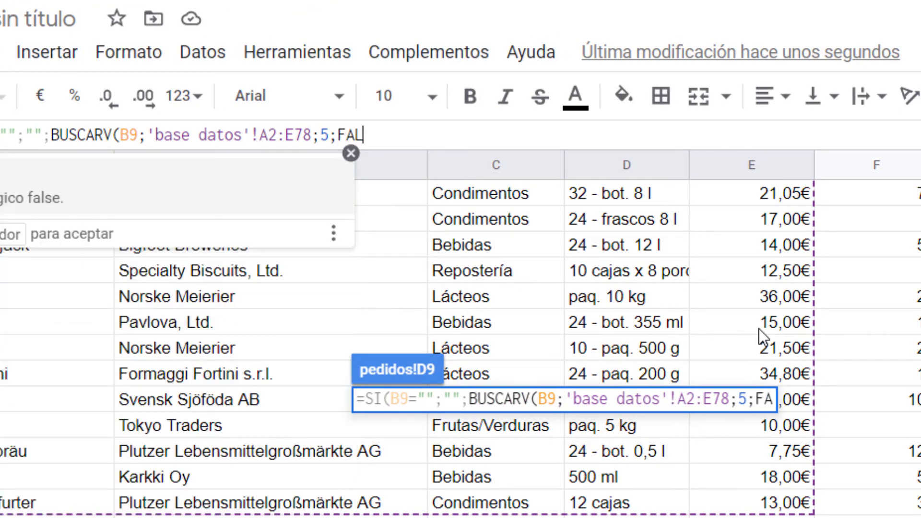
text(SO)
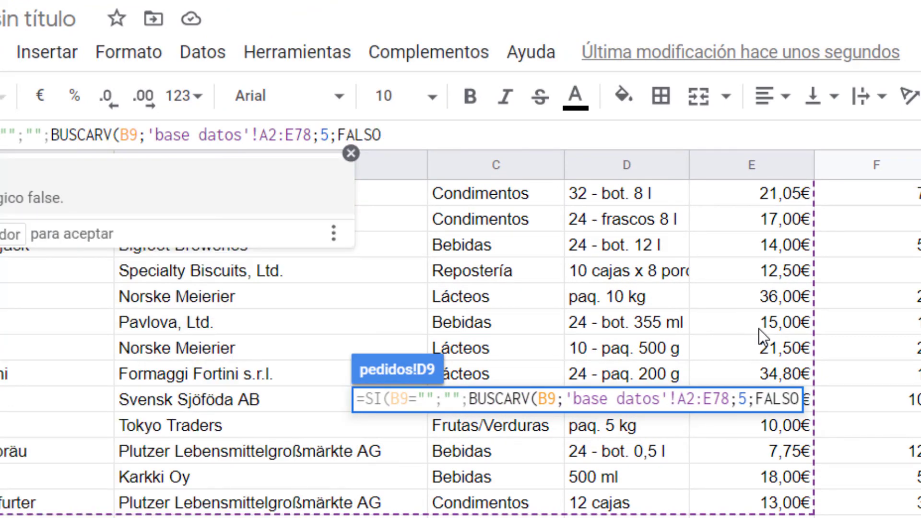
text())
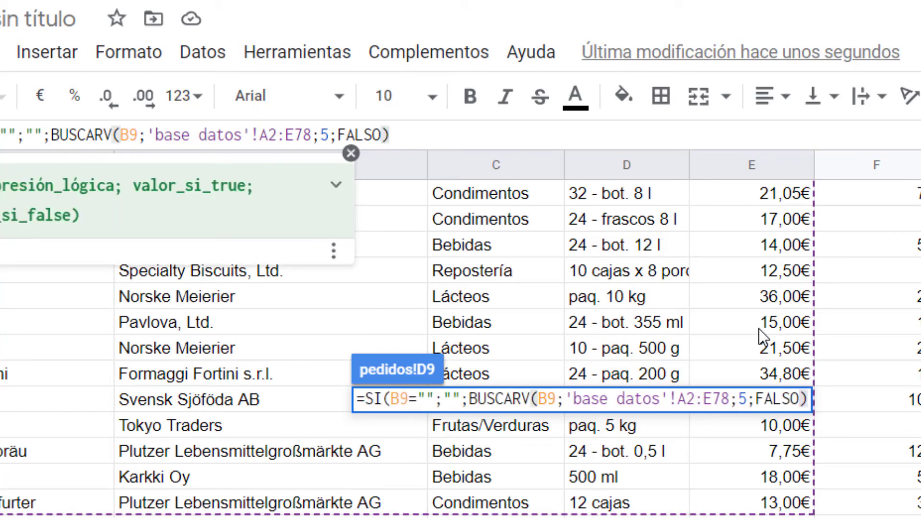
key(Return)
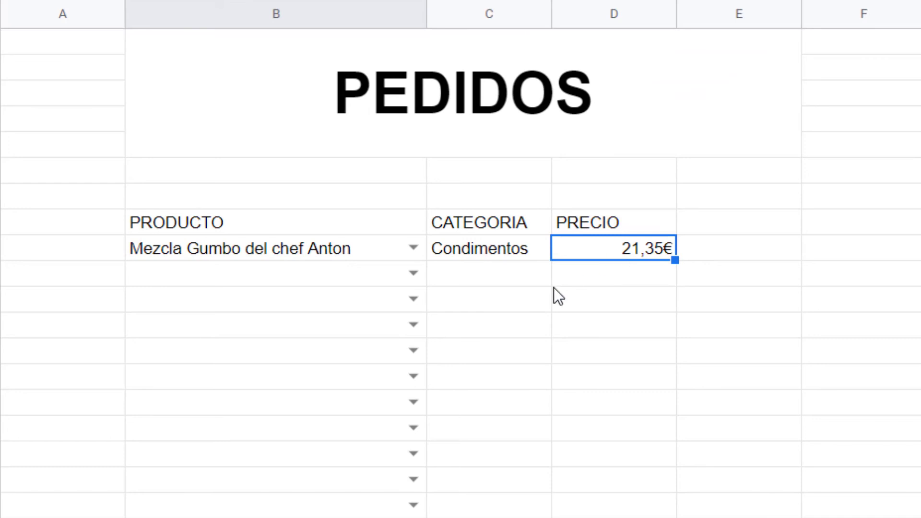
Make the lookup range in the C9 category formula absolute as 'base datos'!$A$2:$C$78.
click(516, 249)
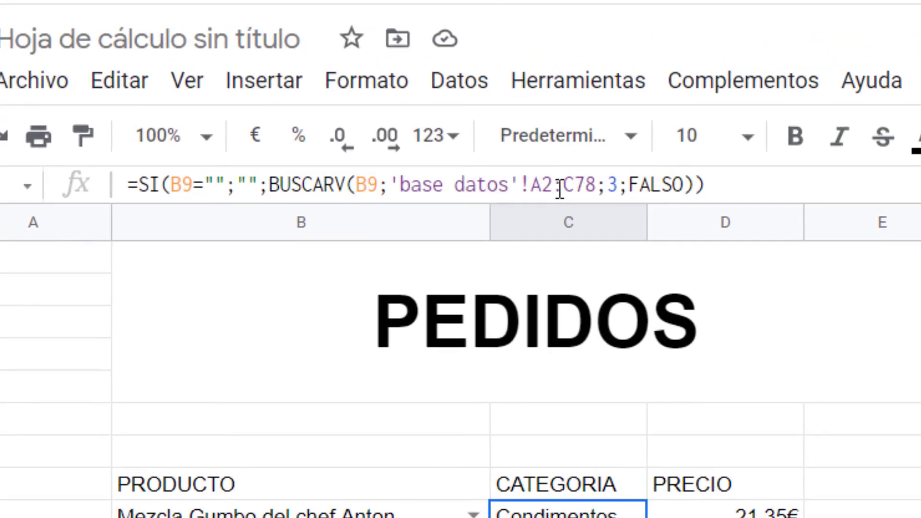
click(546, 185)
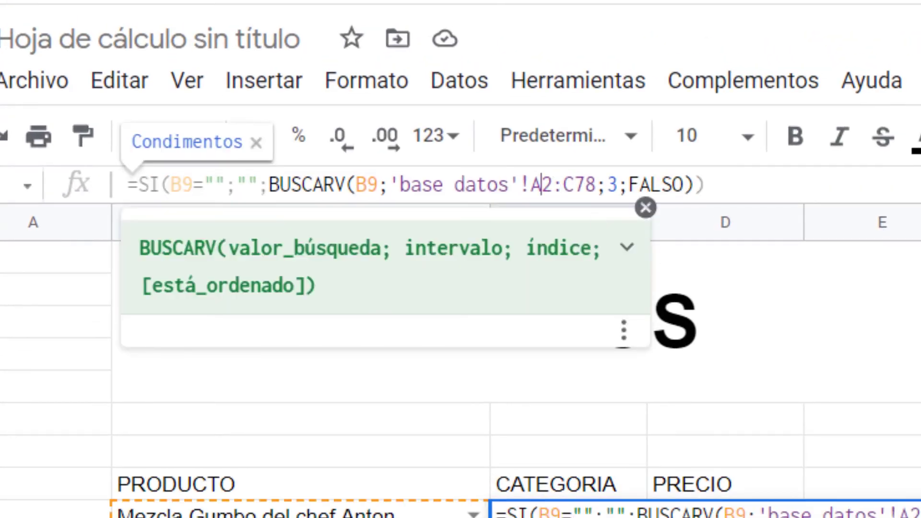
key(F4)
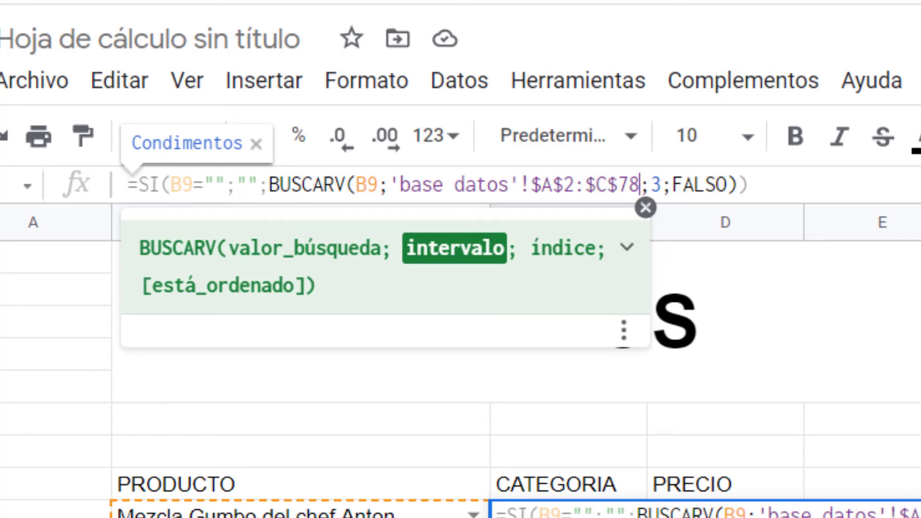
key(Return)
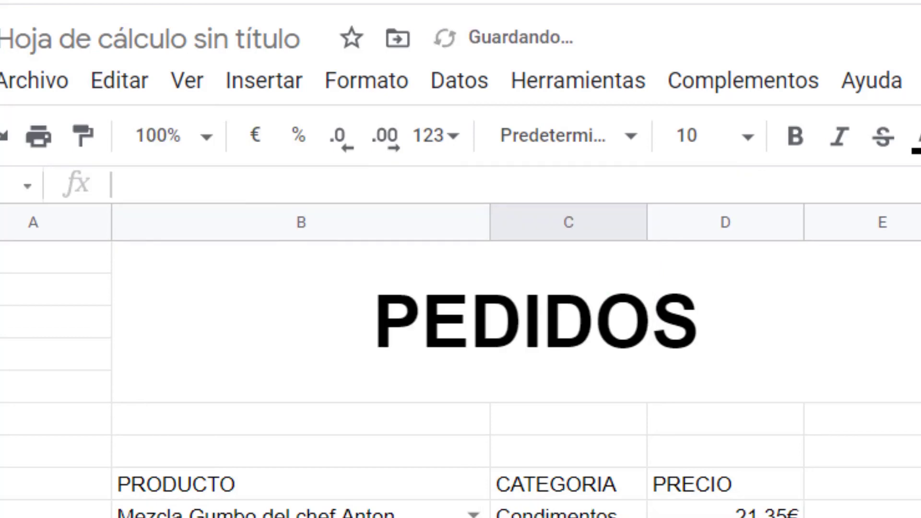
Make the A2:E78 lookup range in the D9 price formula absolute.
click(706, 511)
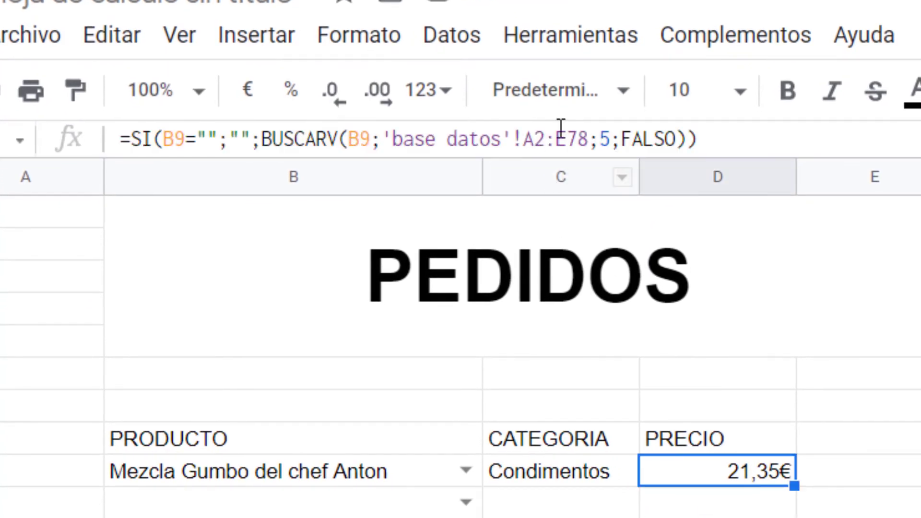
click(532, 139)
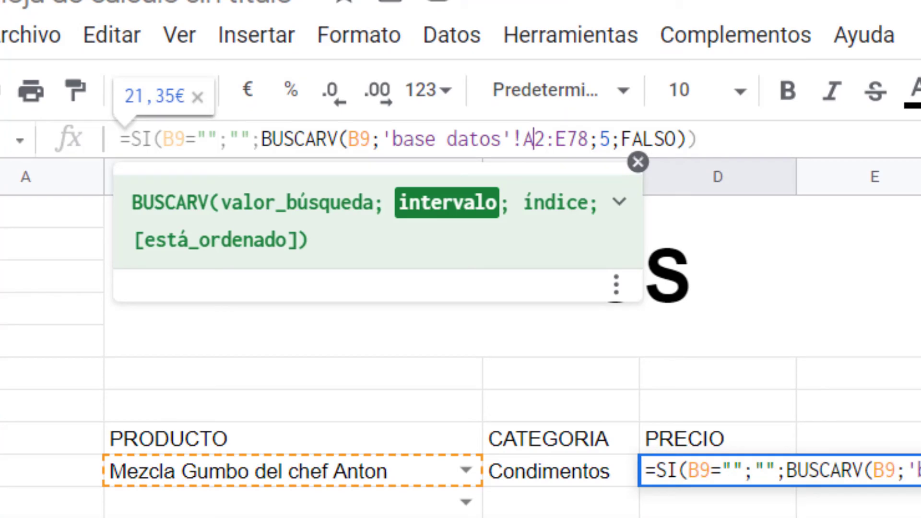
key(F4)
key(Return)
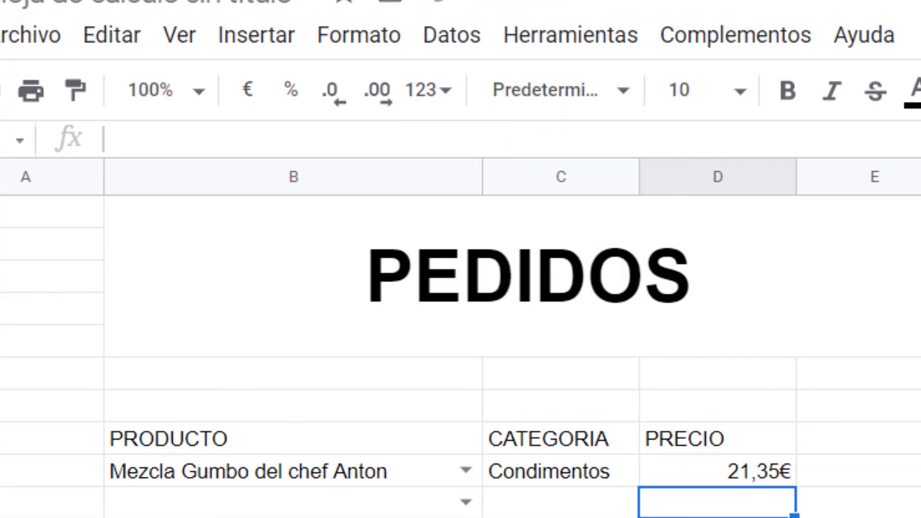
Copy the category and price formulas from C9:D9 down through the remaining product rows.
click(580, 475)
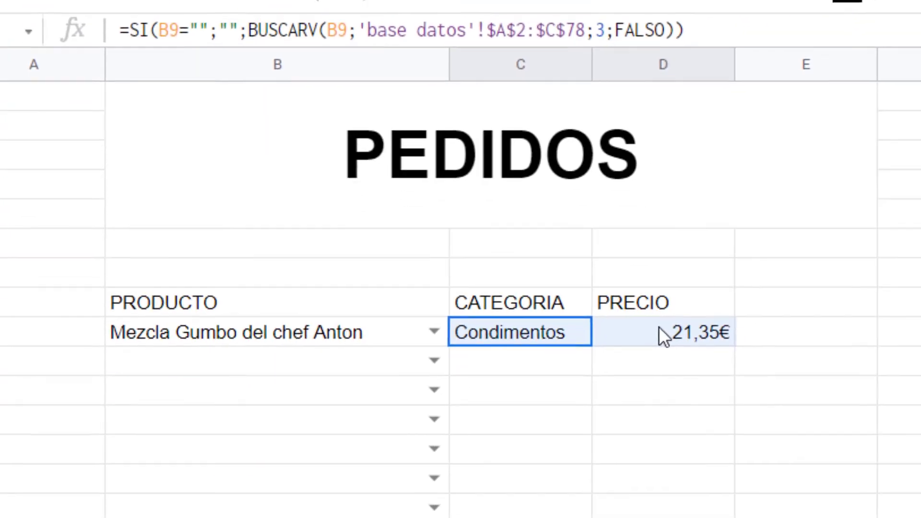
drag(672, 205, 646, 495)
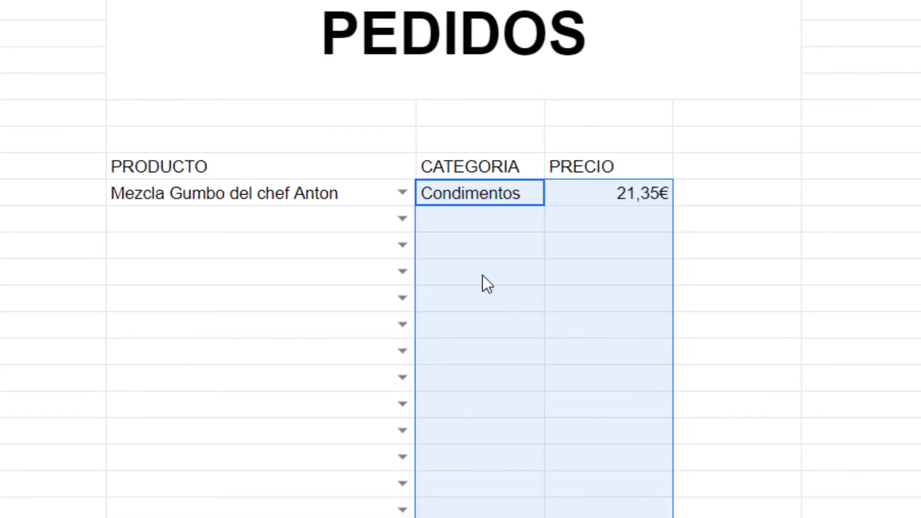
click(446, 225)
click(557, 226)
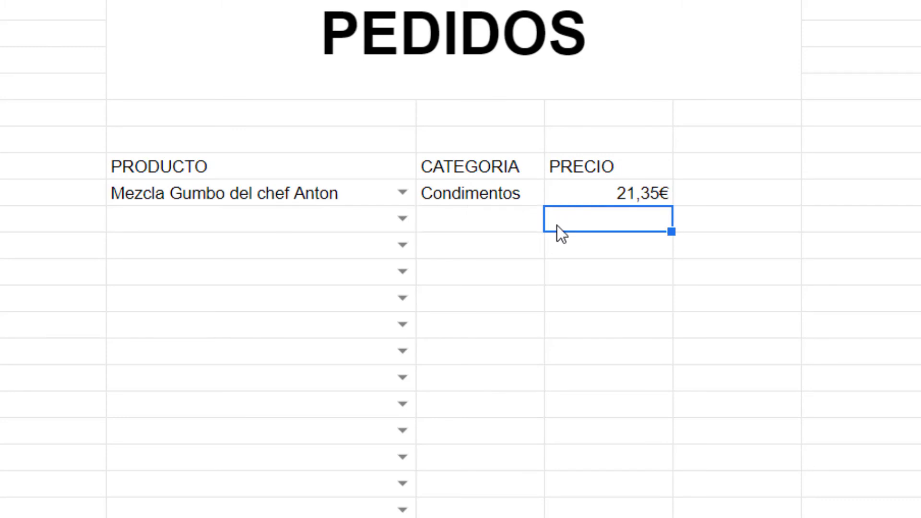
Choose Queso gorgonzola Telino in B10 and Licor verde Chartreuse in B11, filtering the product suggestions with QUE and L.
click(313, 225)
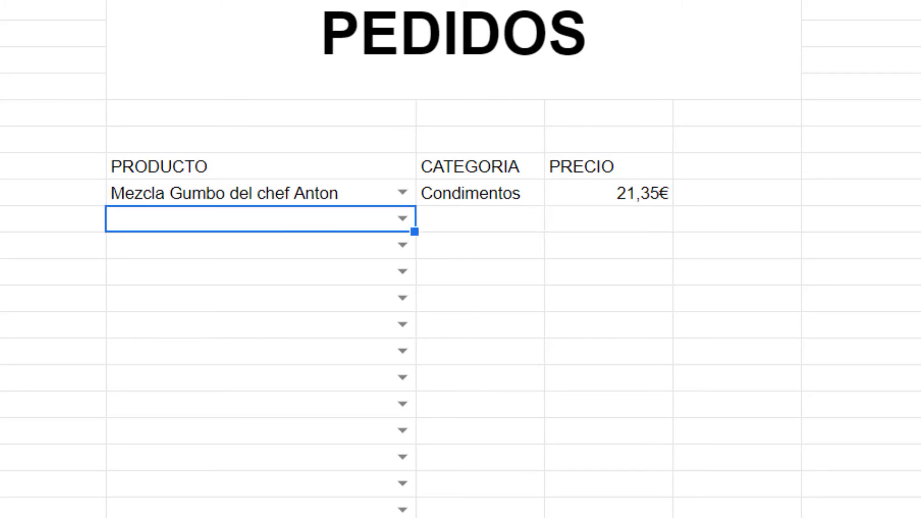
text(QUE)
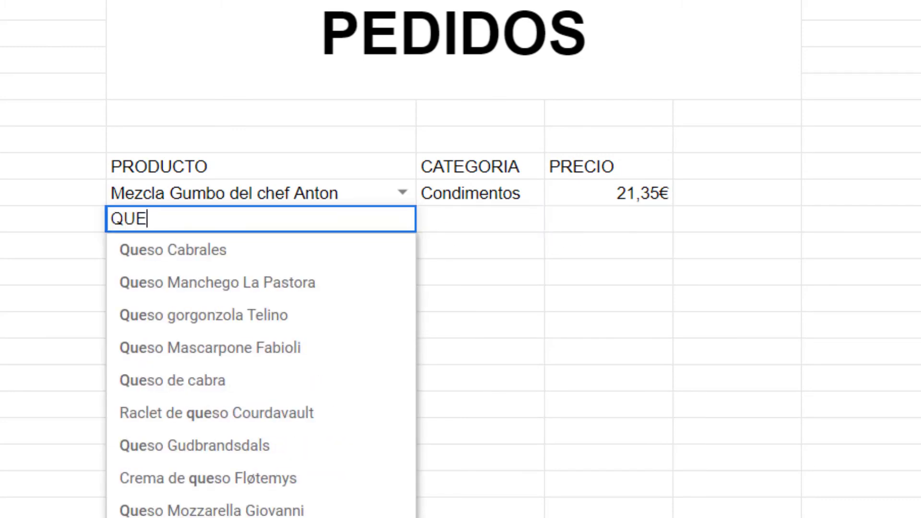
key(Down)
key(Down)
key(Down)
key(Return)
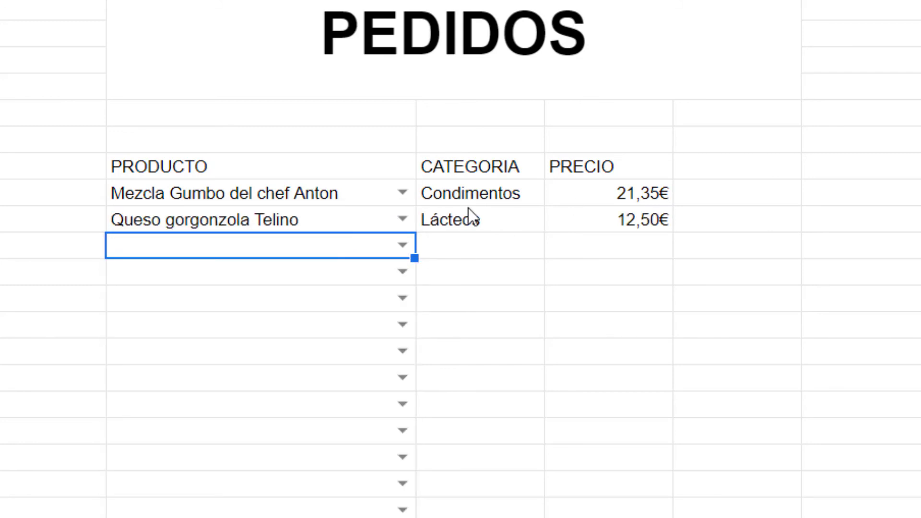
text(L)
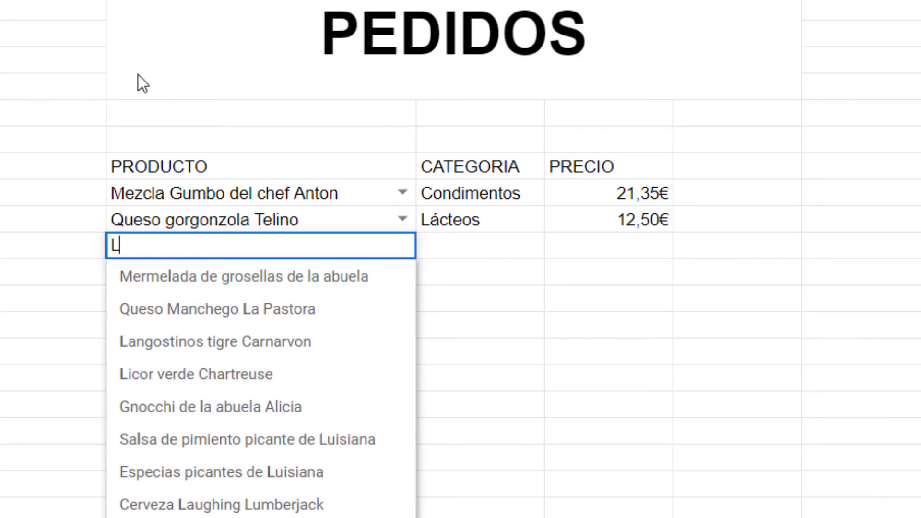
click(255, 375)
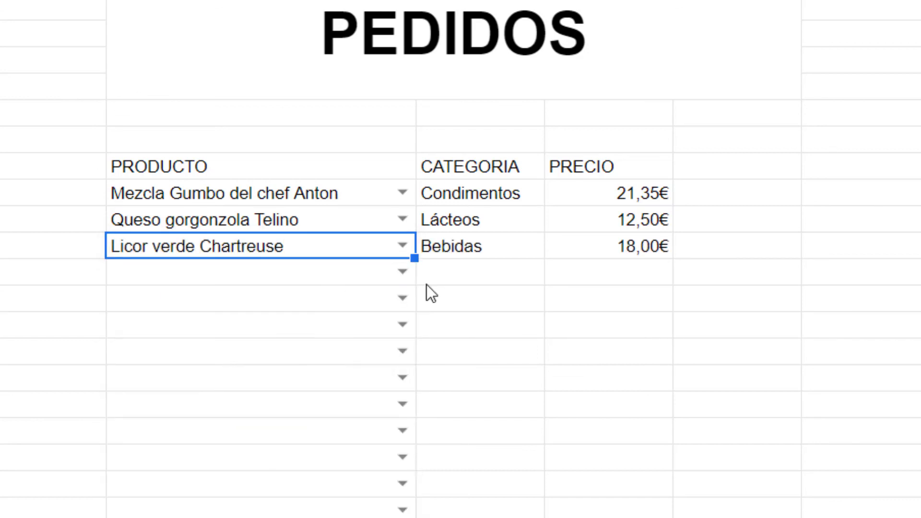